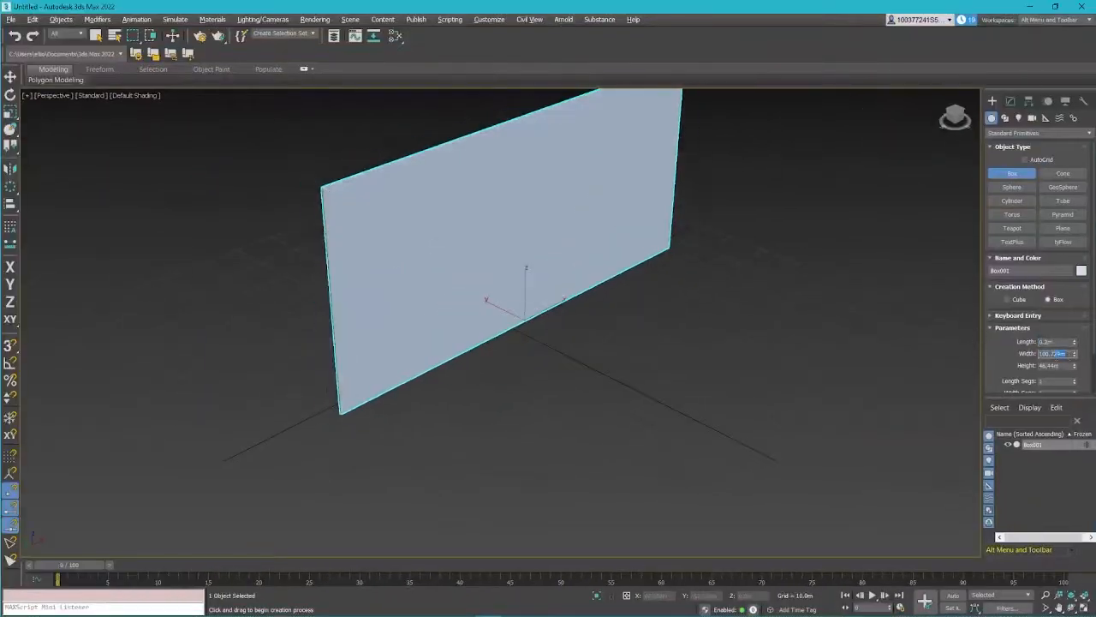
Set the box's width to 6 m and its height to 3 m, and finish creating the wall
key("Tab")
type("5")
key("Return")
left_click(1064, 367)
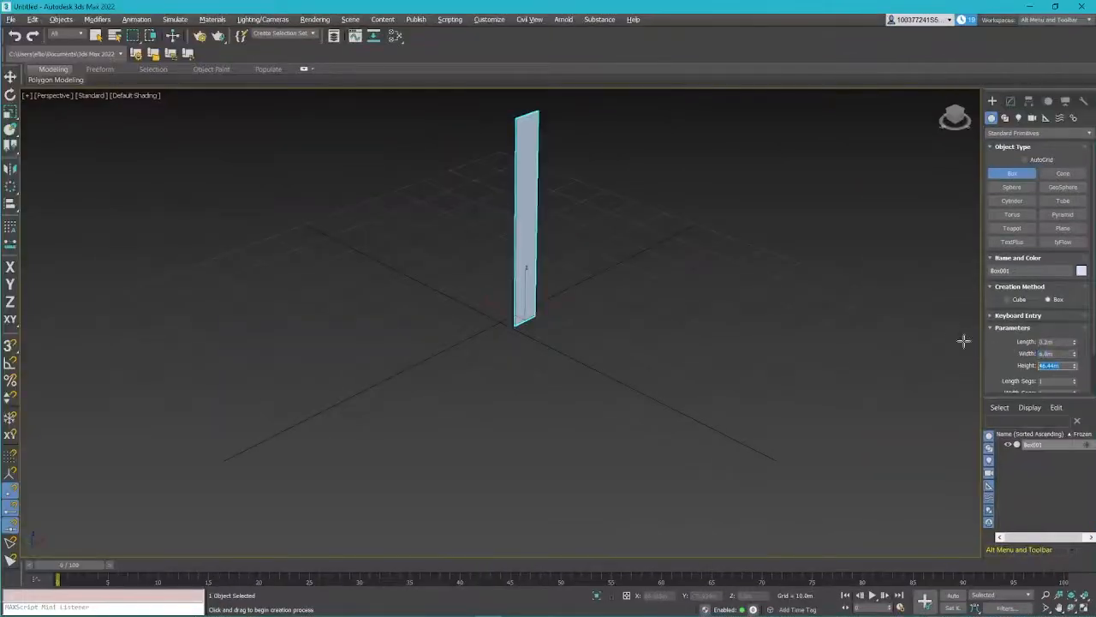
type("3")
key("Return")
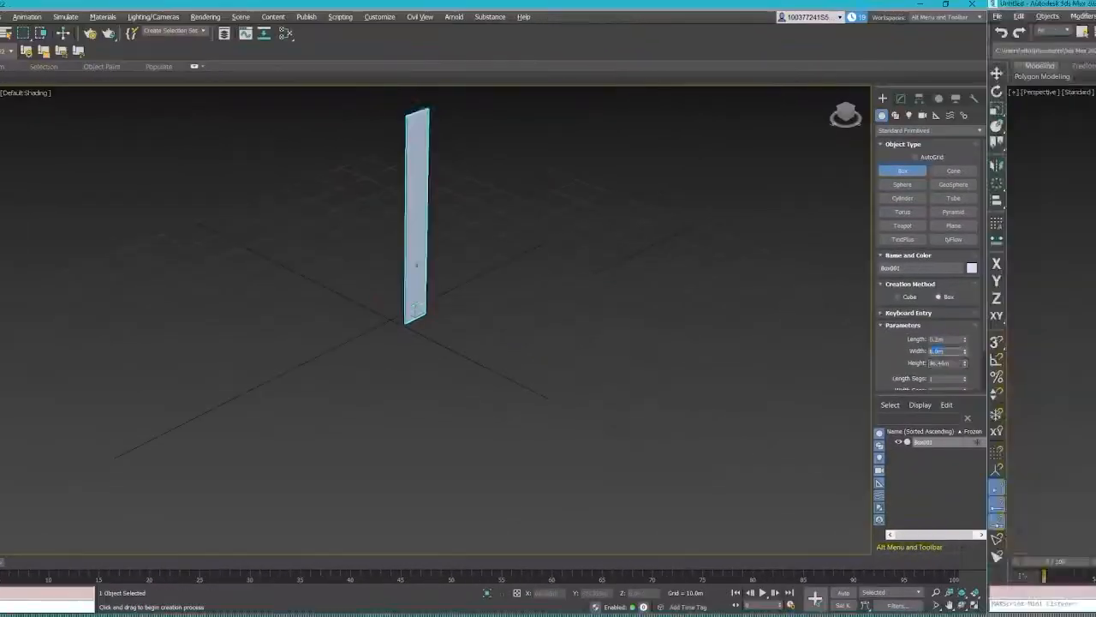
scroll(519, 314, "up", 10)
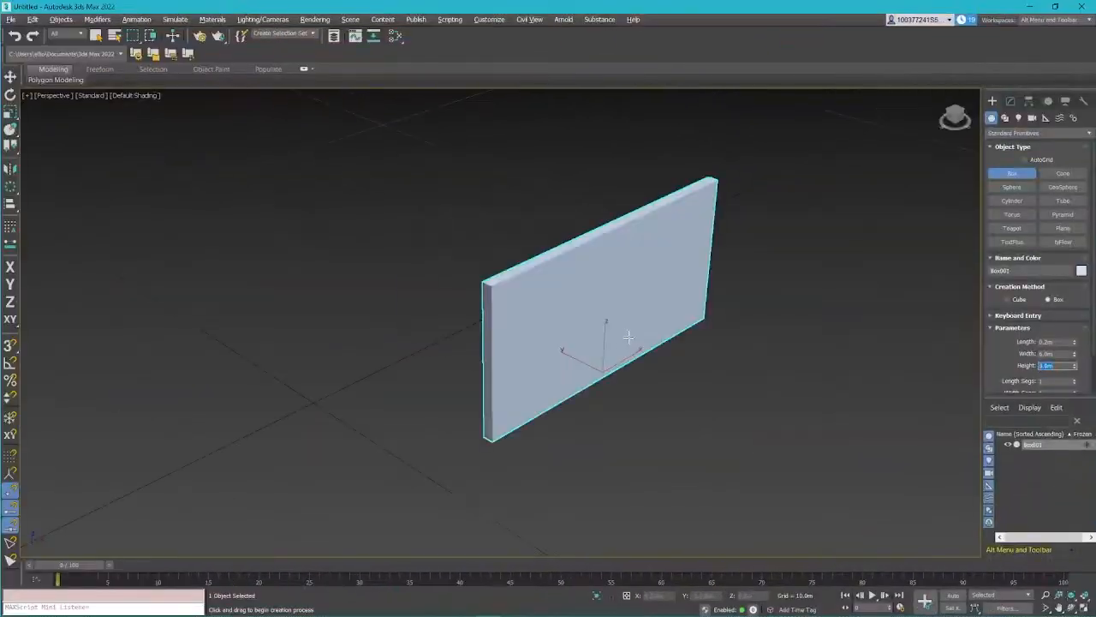
middle_click_drag(694, 321, 670, 300)
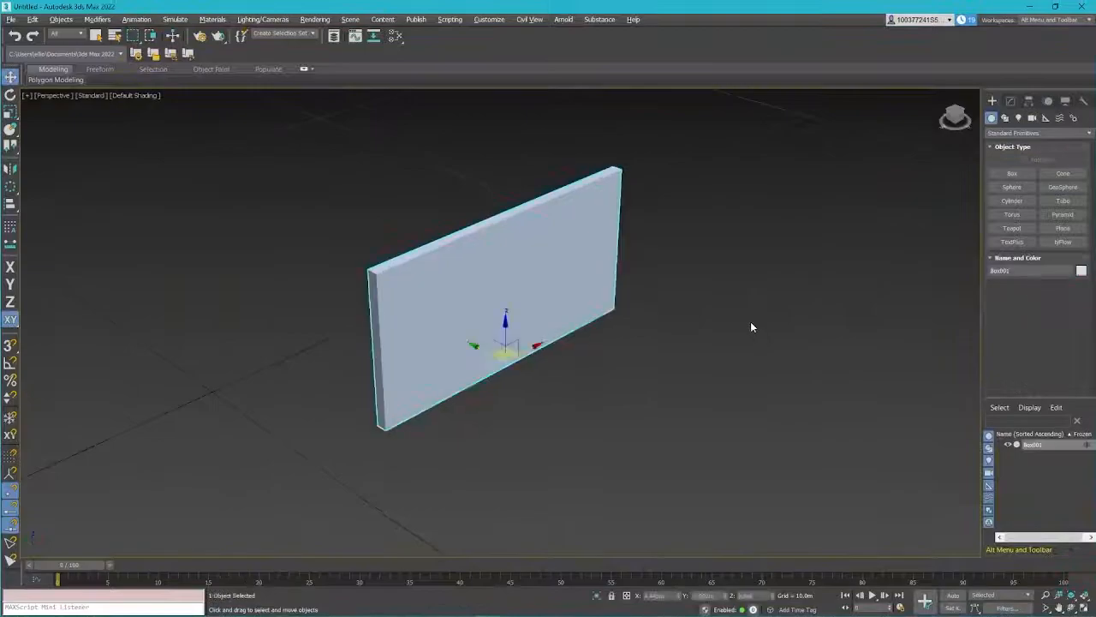
left_click(735, 322)
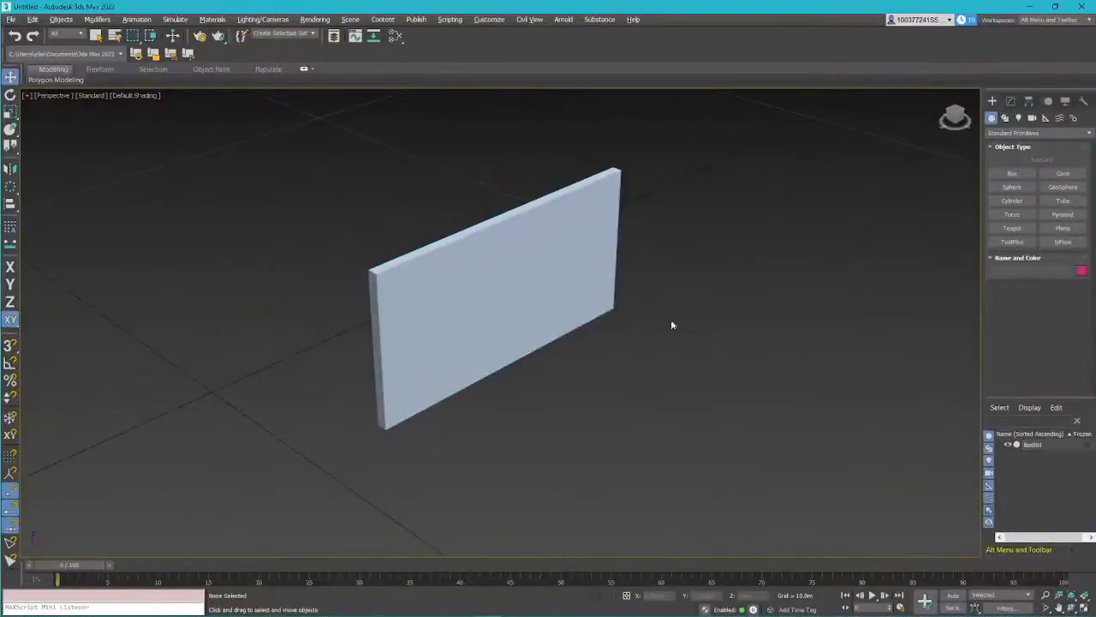
Draw a Rectangle spline beside the wall in the Left view, about 3 m long and 0.44 m wide
key("alt+w")
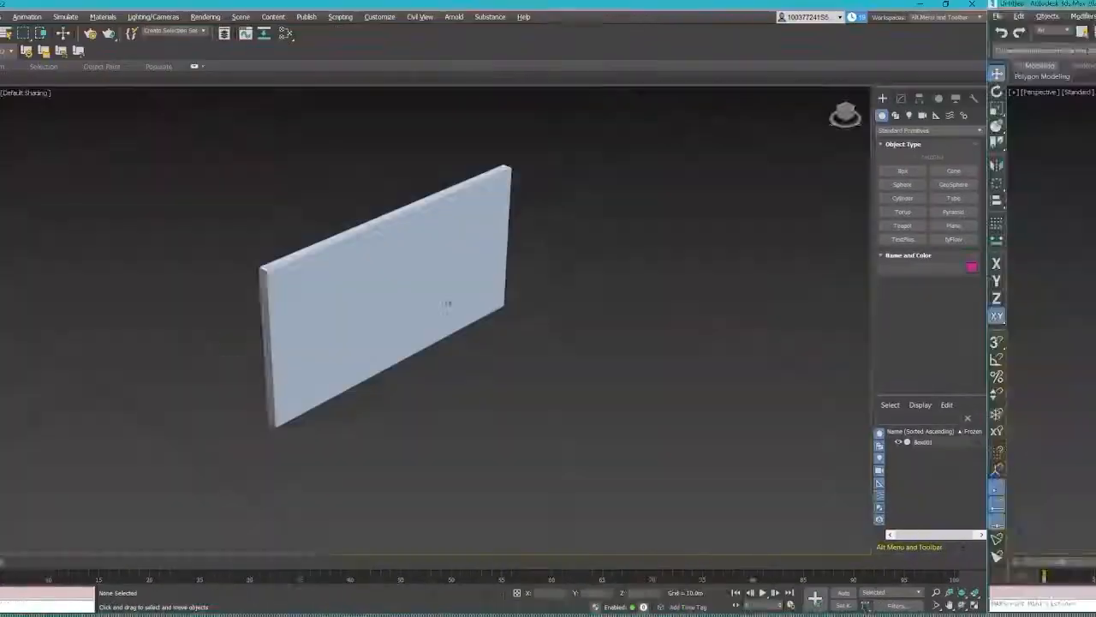
key("alt+w")
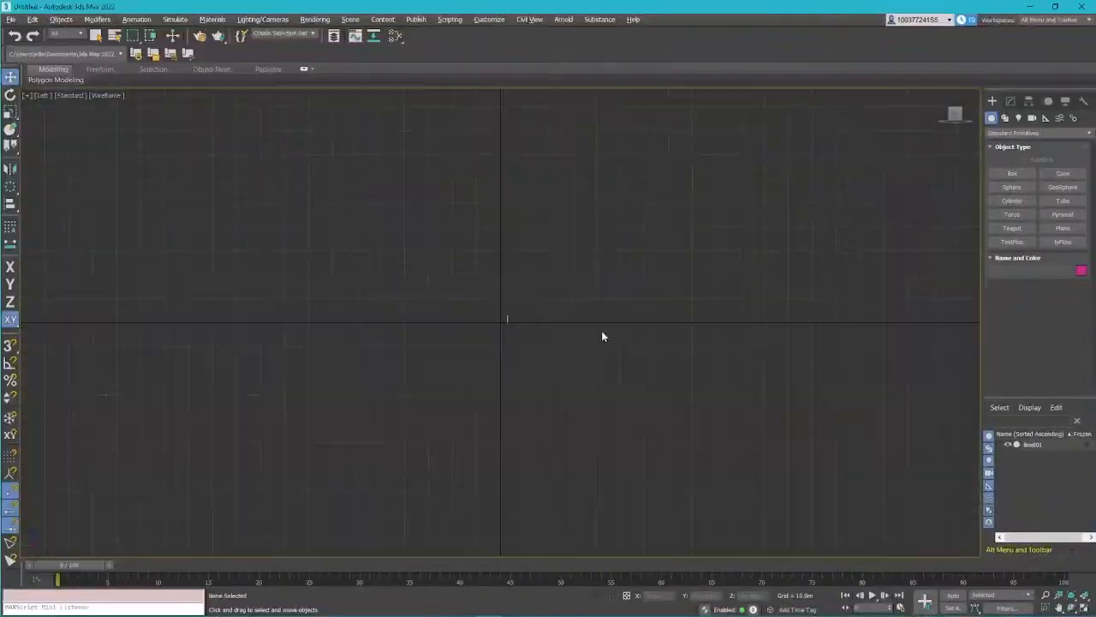
key("alt+w")
key("alt+w")
scroll(396, 316, "up", 5)
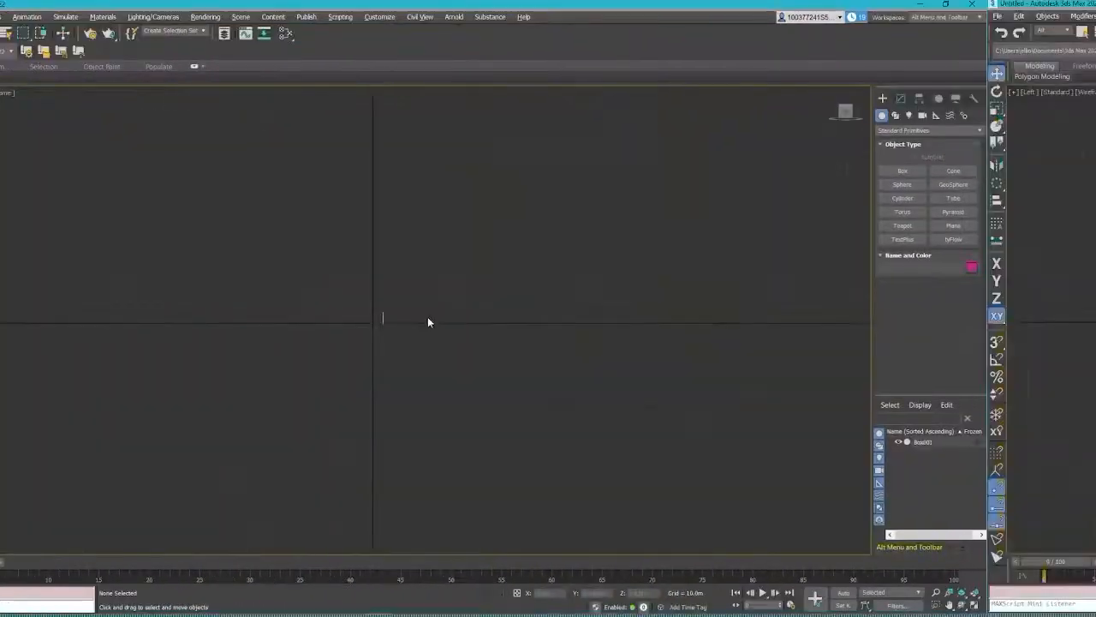
scroll(402, 317, "up", 8)
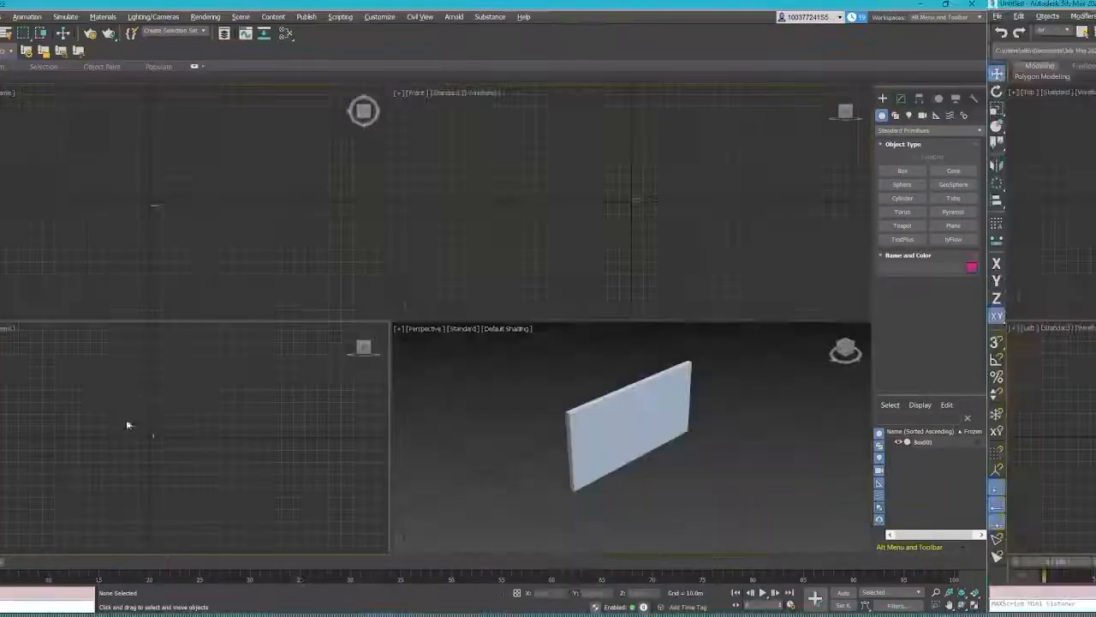
key("alt+w")
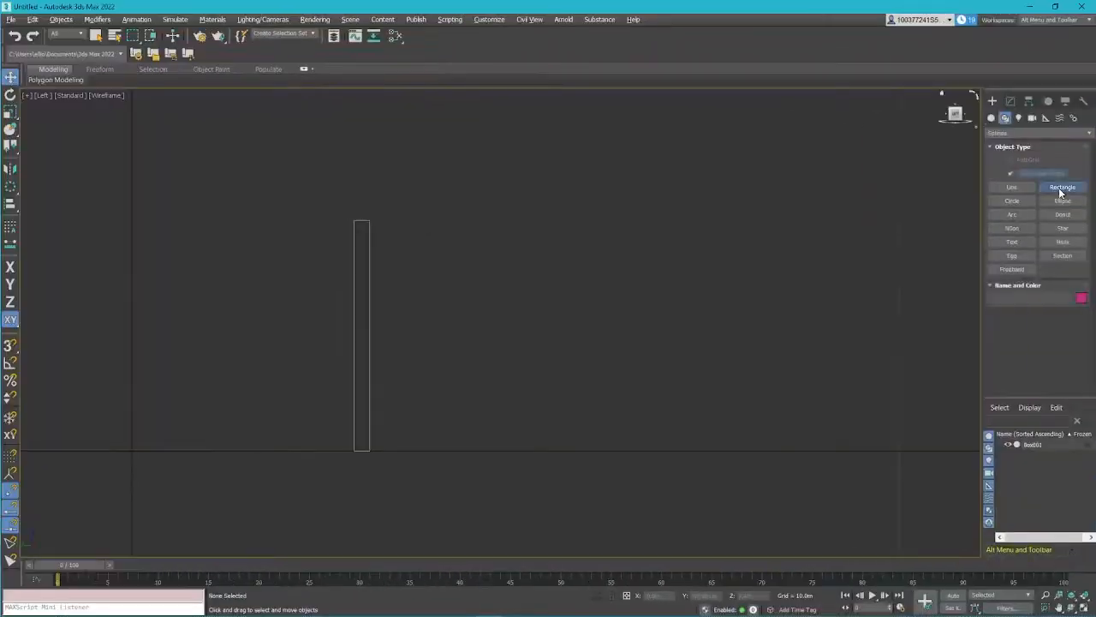
left_click(1007, 118)
left_click(953, 170)
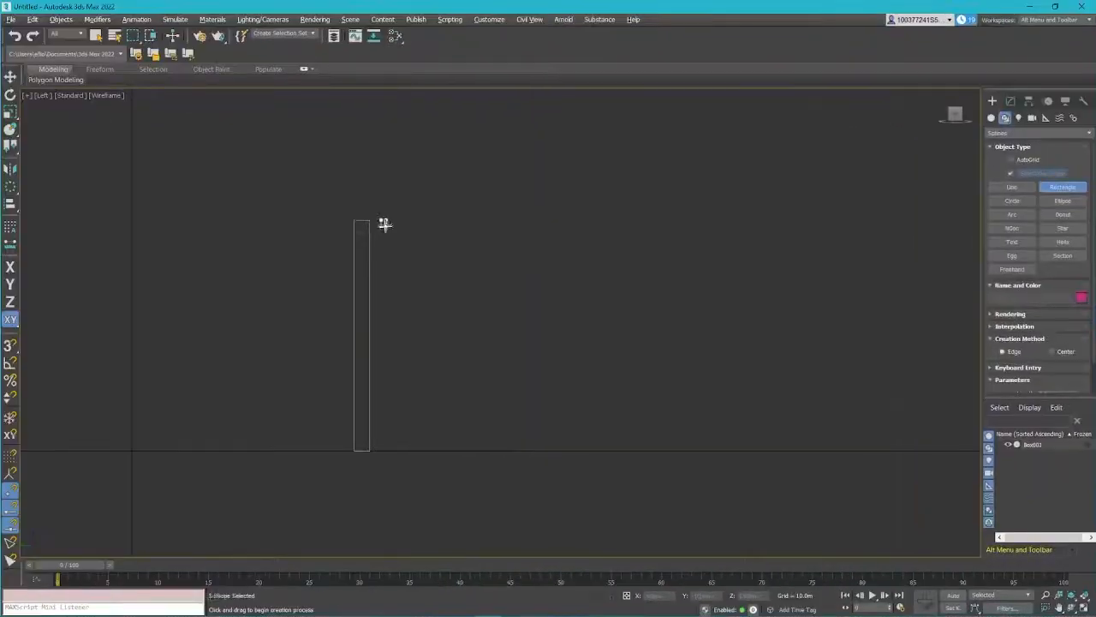
mouse_move(416, 305)
left_mouse_down()
mouse_move(415, 447)
mouse_move(428, 340)
mouse_move(414, 449)
left_mouse_up()
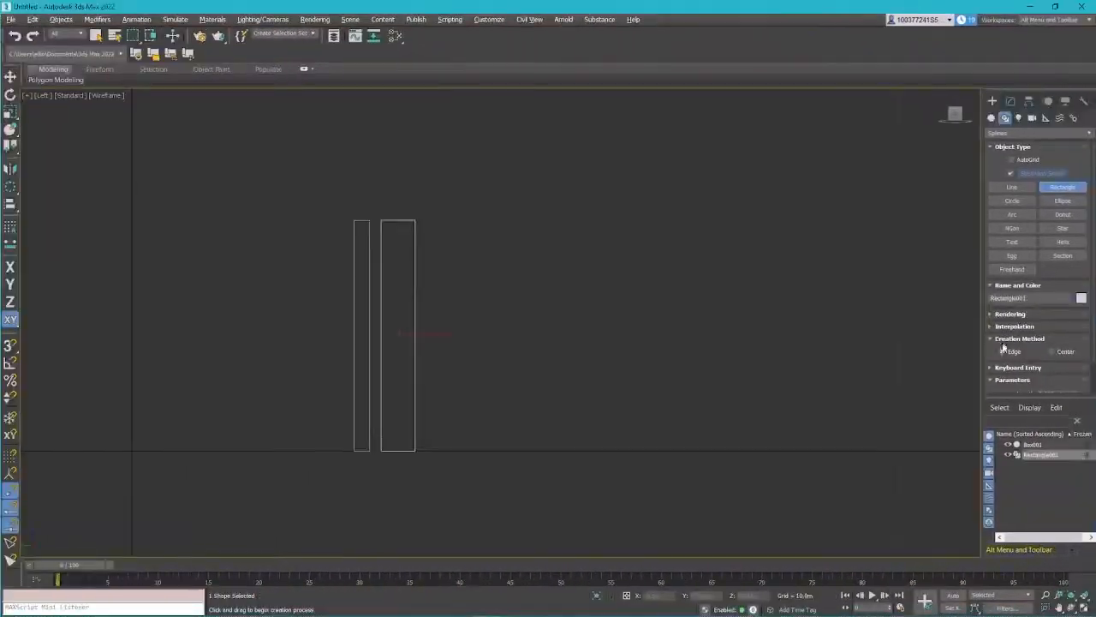
Convert the rectangle to an Editable Spline
left_click(1011, 100)
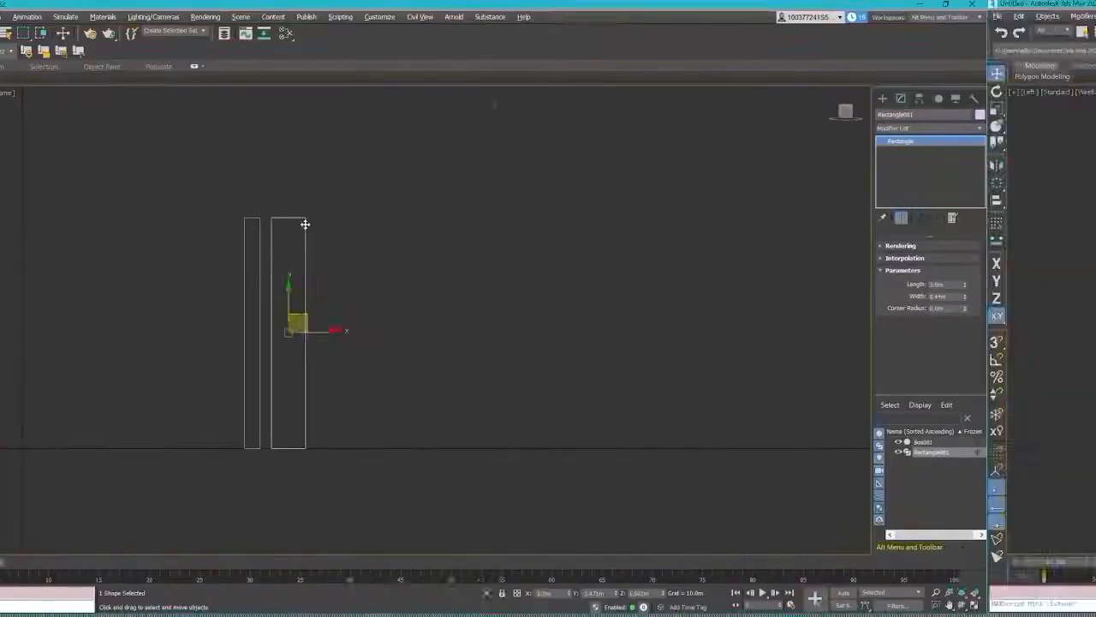
right_click(414, 226)
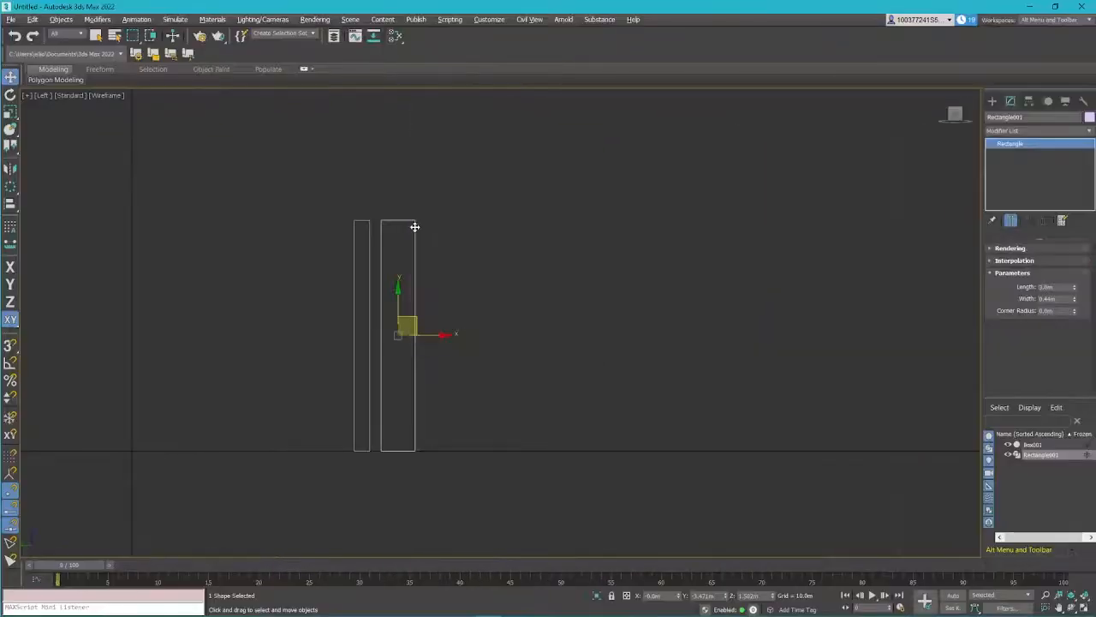
right_click(415, 226)
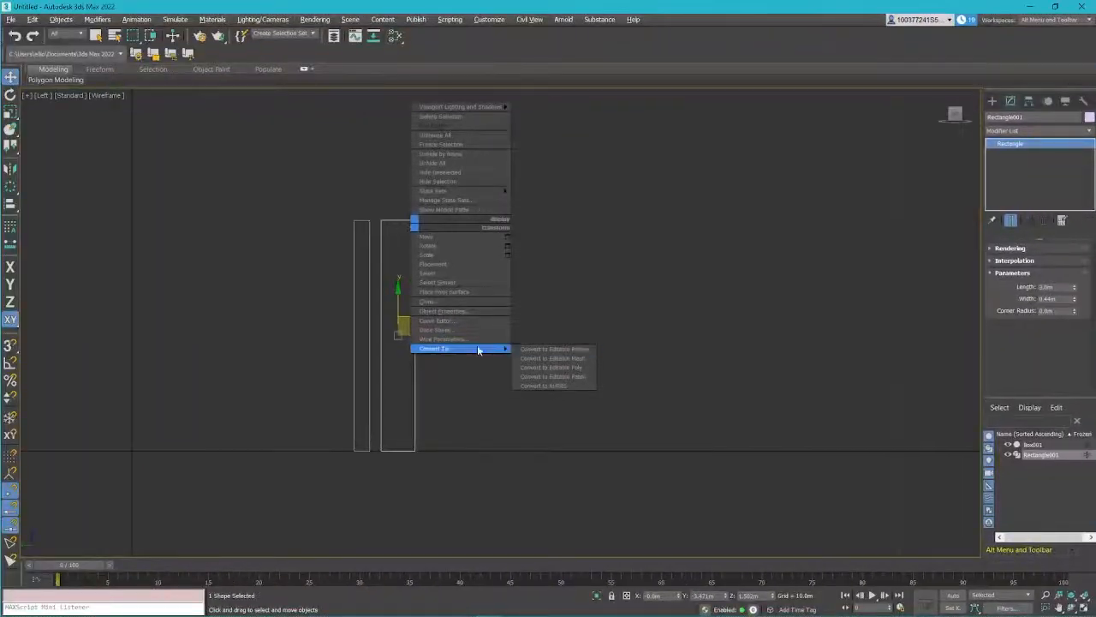
left_click(540, 352)
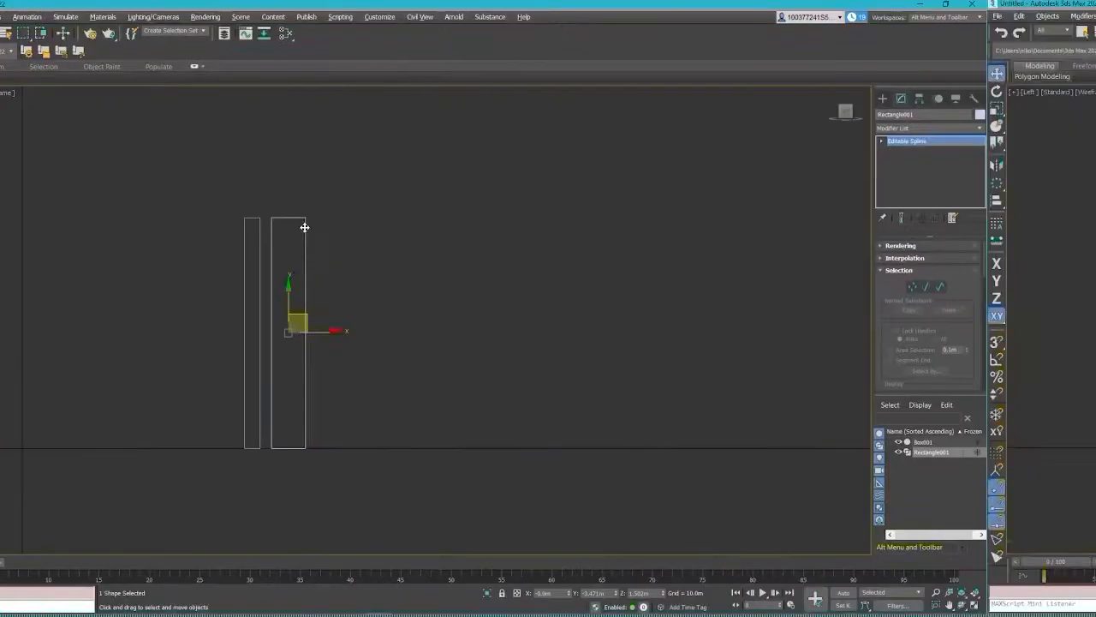
right_click(304, 227)
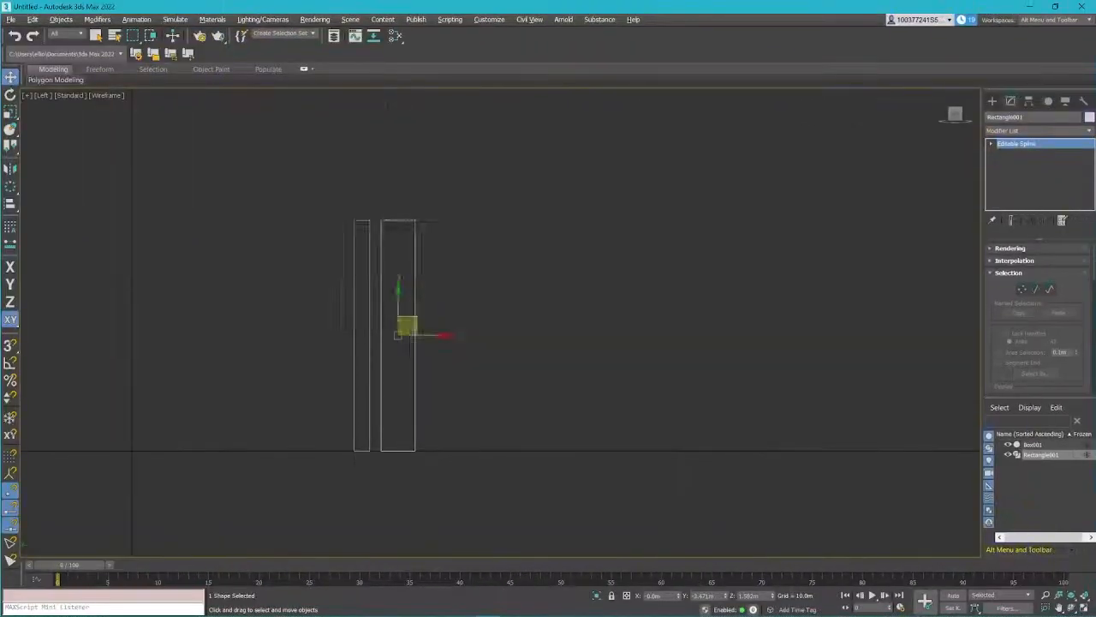
Refine the rectangle's outer vertical edge, the one away from the wall, with two extra vertices, one high and one low
left_click(1021, 289)
left_click(414, 220)
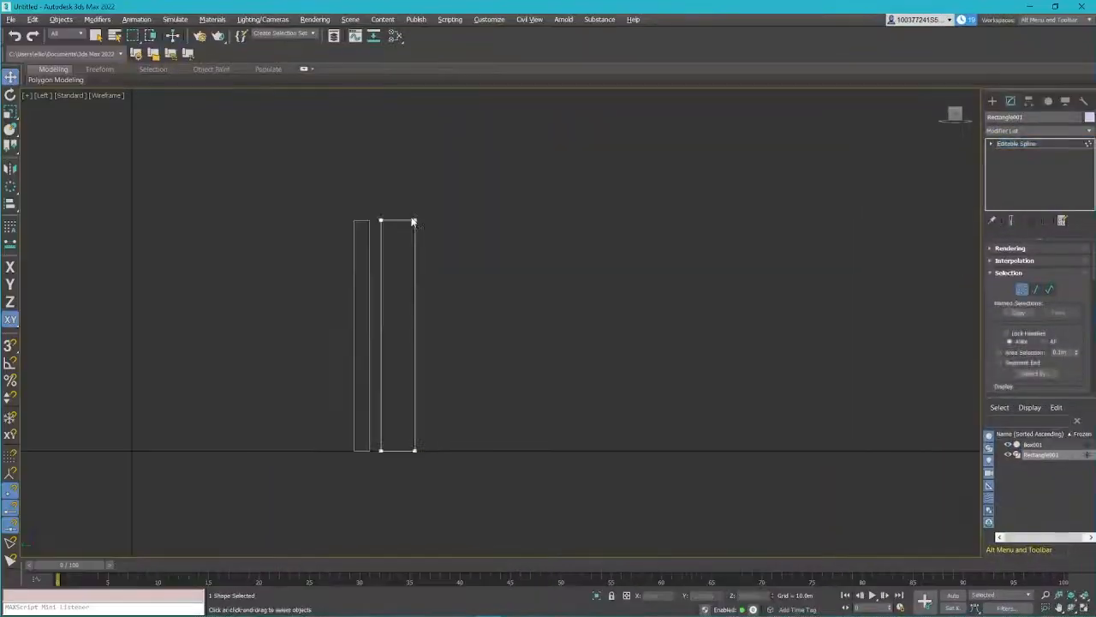
right_click(411, 215)
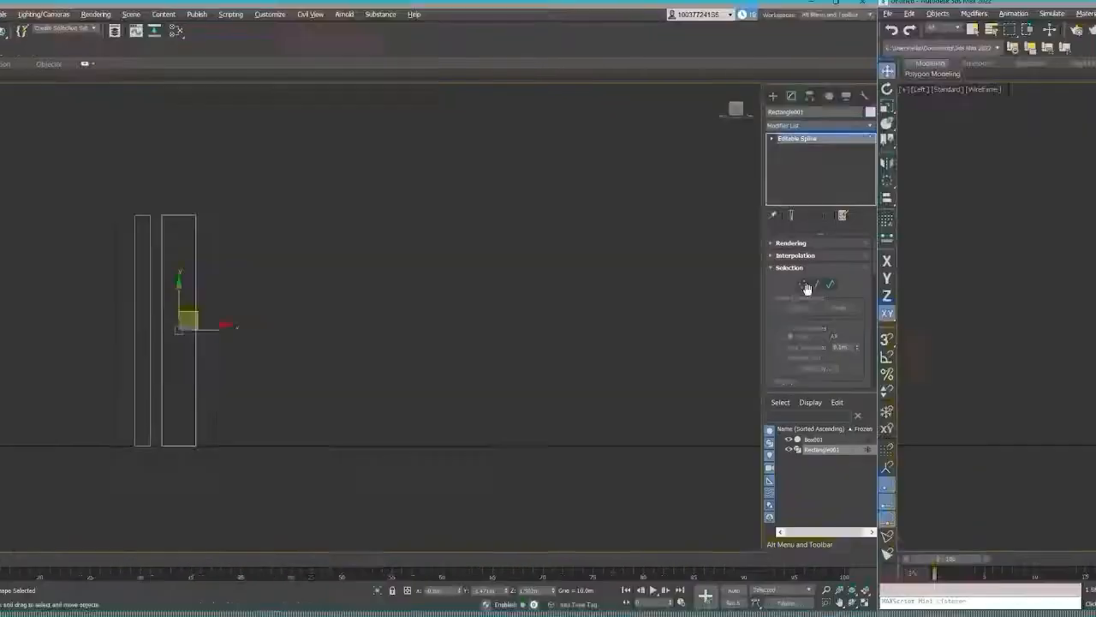
left_click(399, 155)
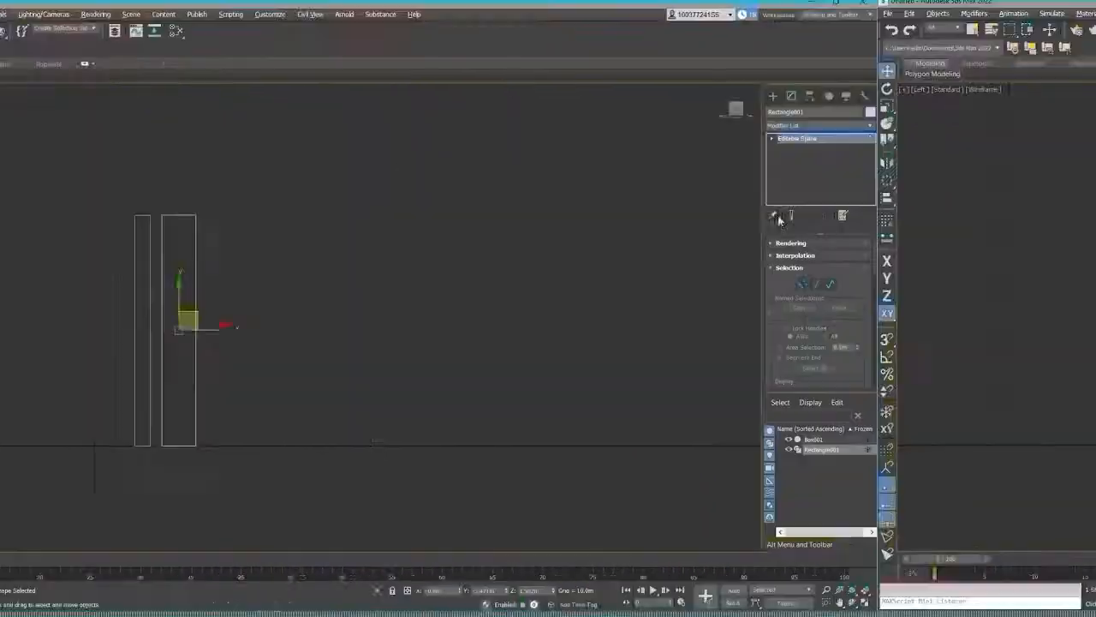
right_click(413, 282)
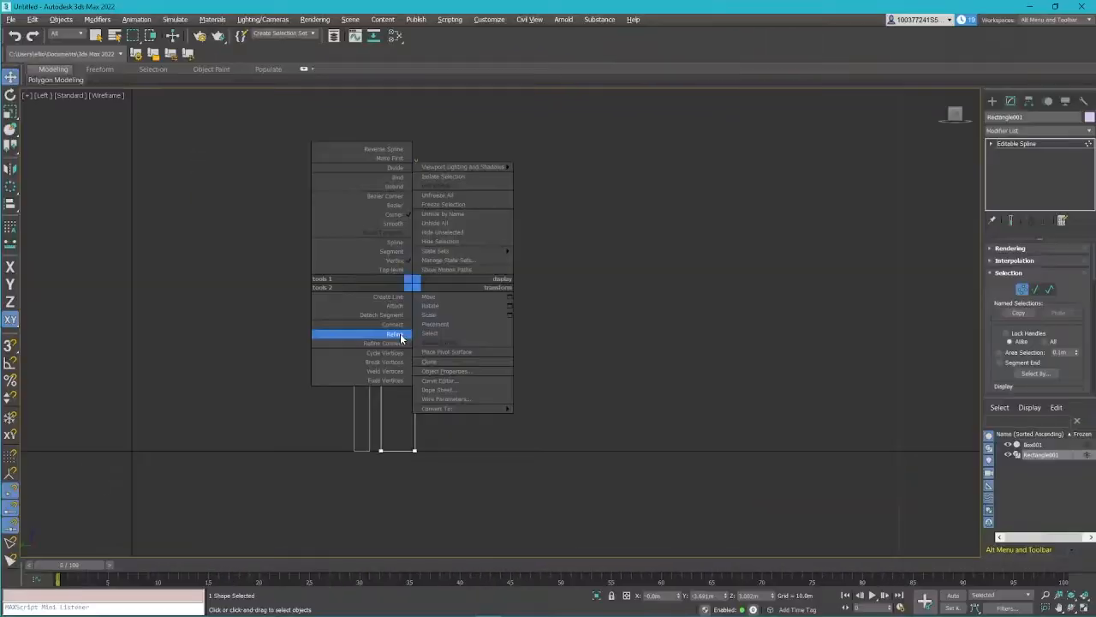
left_click(400, 336)
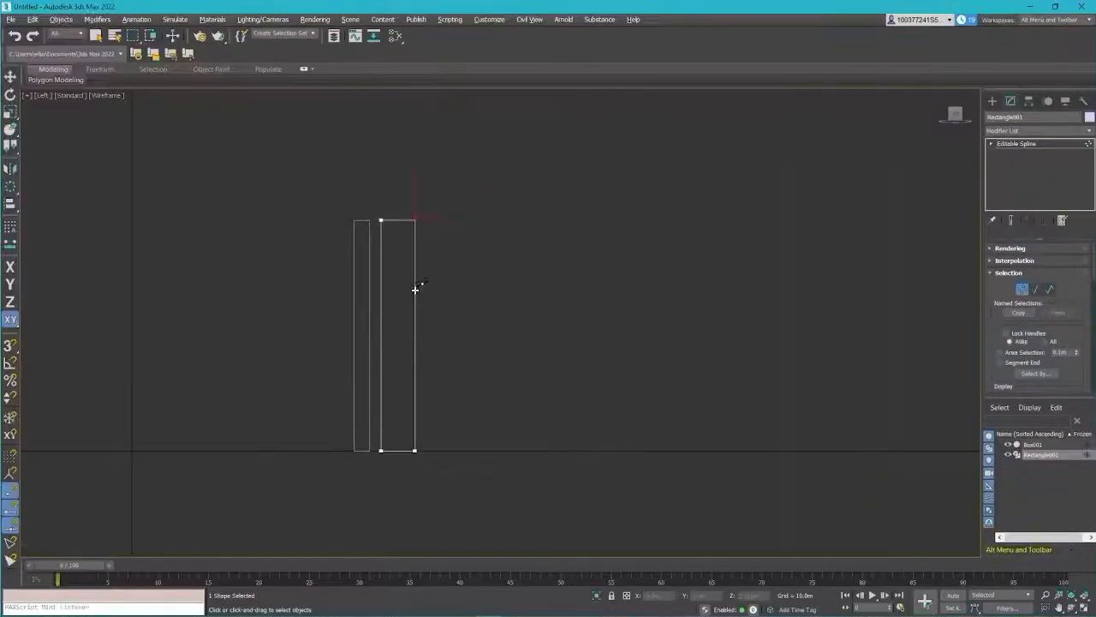
left_click(416, 289)
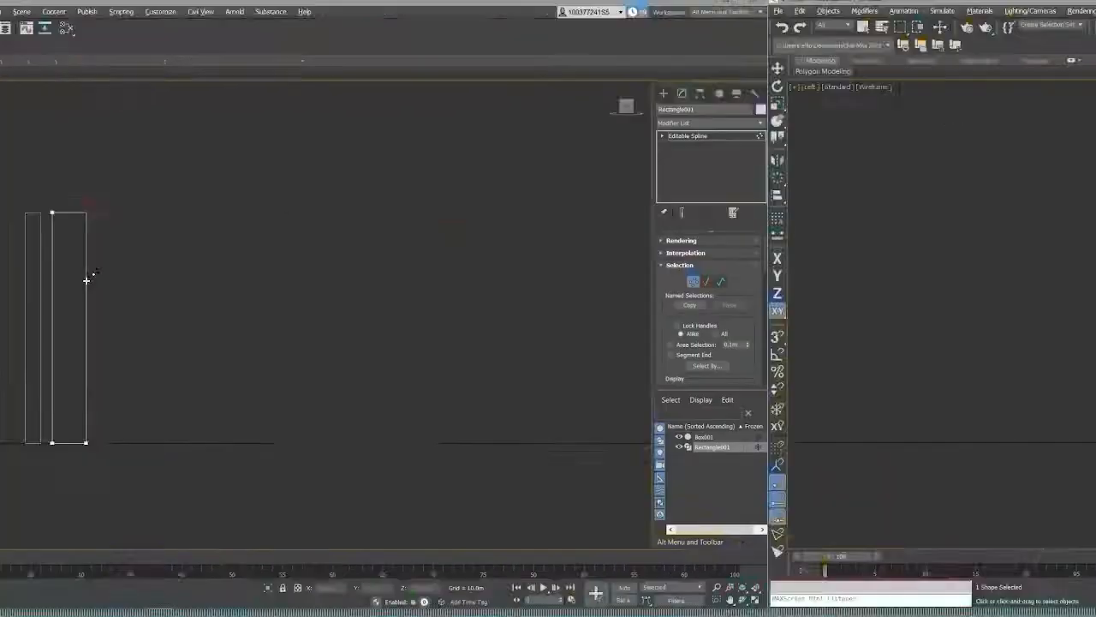
left_click(414, 390)
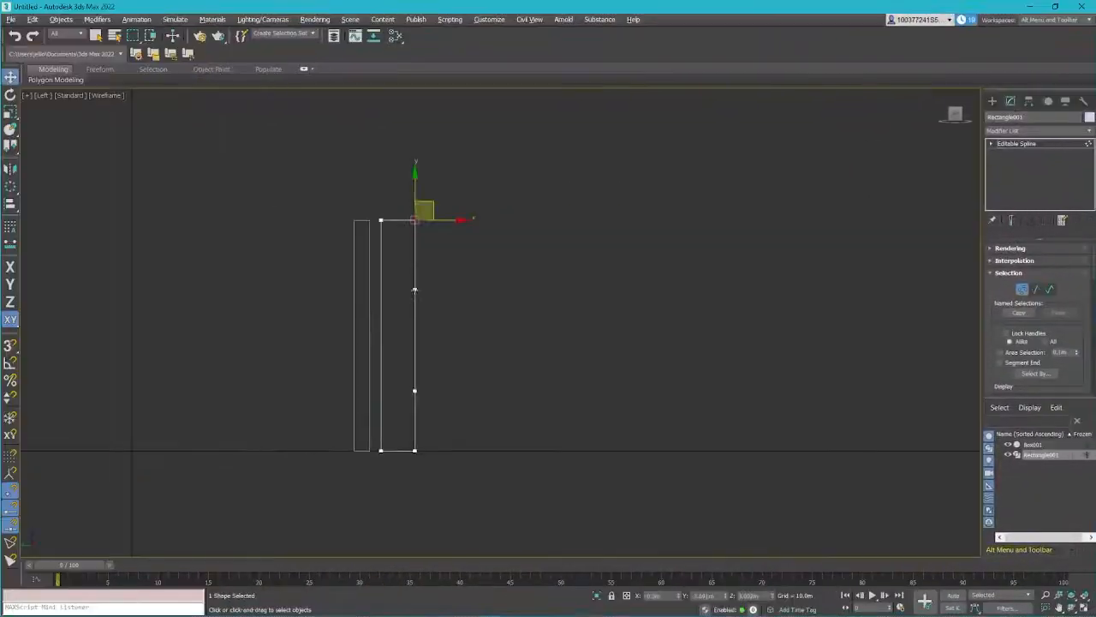
Move the upper new vertex outward and the lower one inward along X to shape the edge into a wave
left_click(996, 74)
left_click(414, 289)
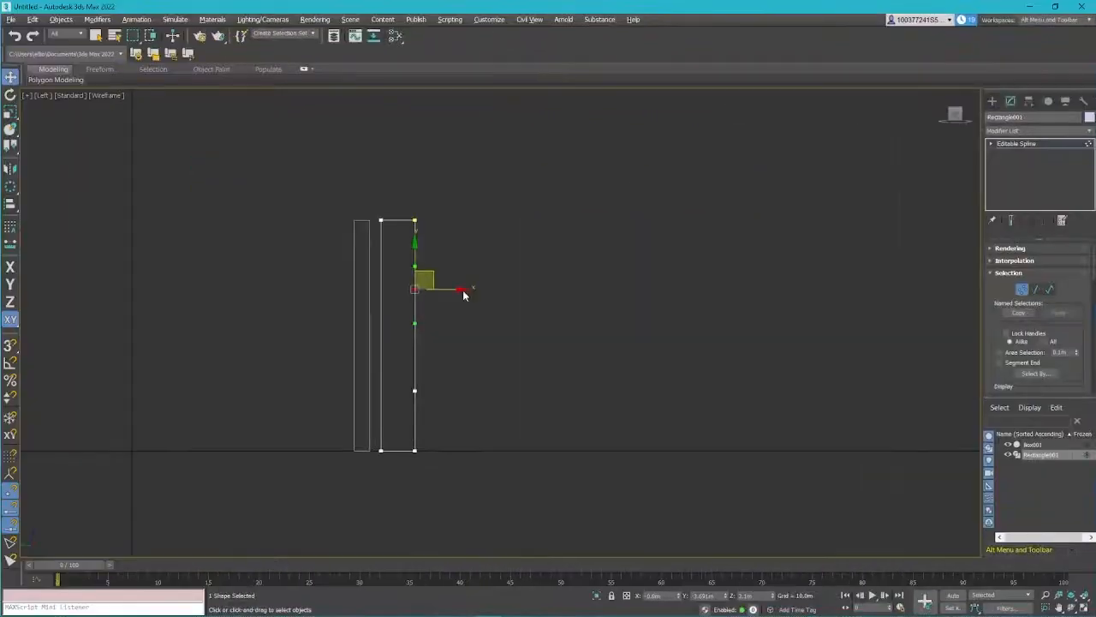
left_click_drag(462, 293, 484, 290)
left_click(416, 390)
left_click_drag(460, 391, 453, 395)
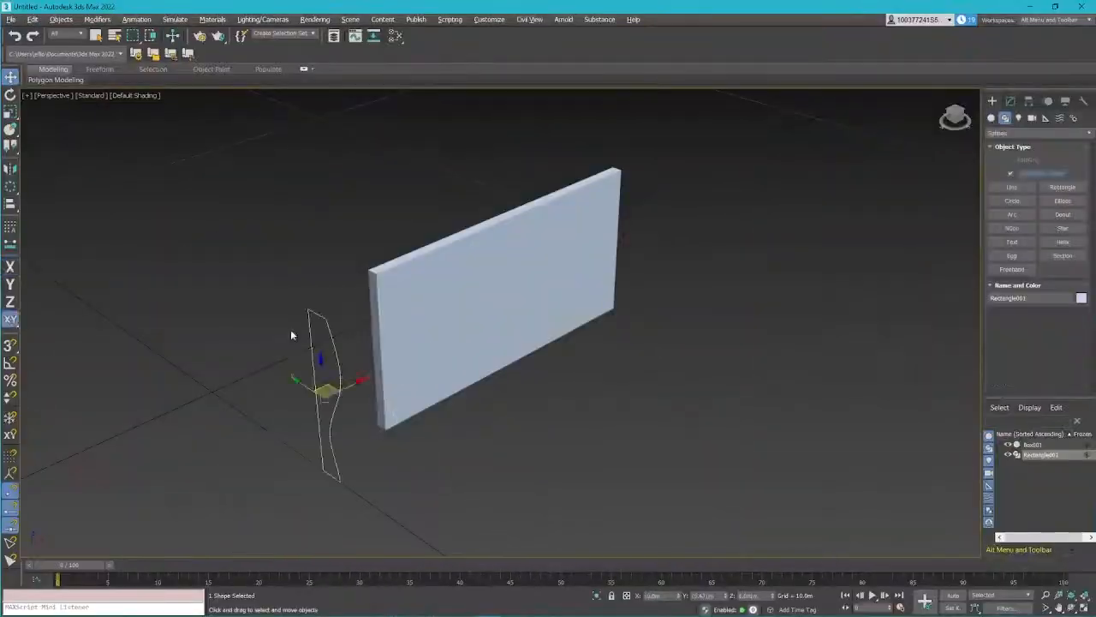
Move the wavy profile along X to the start end of the wall in the Perspective view and enable Auto Key
left_click_drag(364, 380, 429, 353)
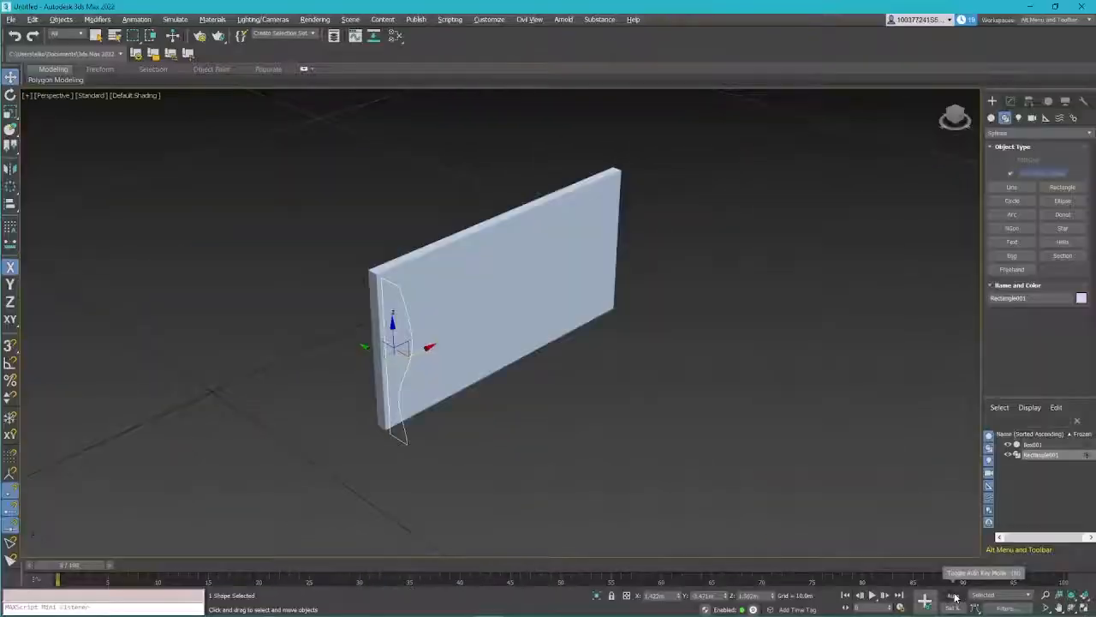
left_click(955, 597)
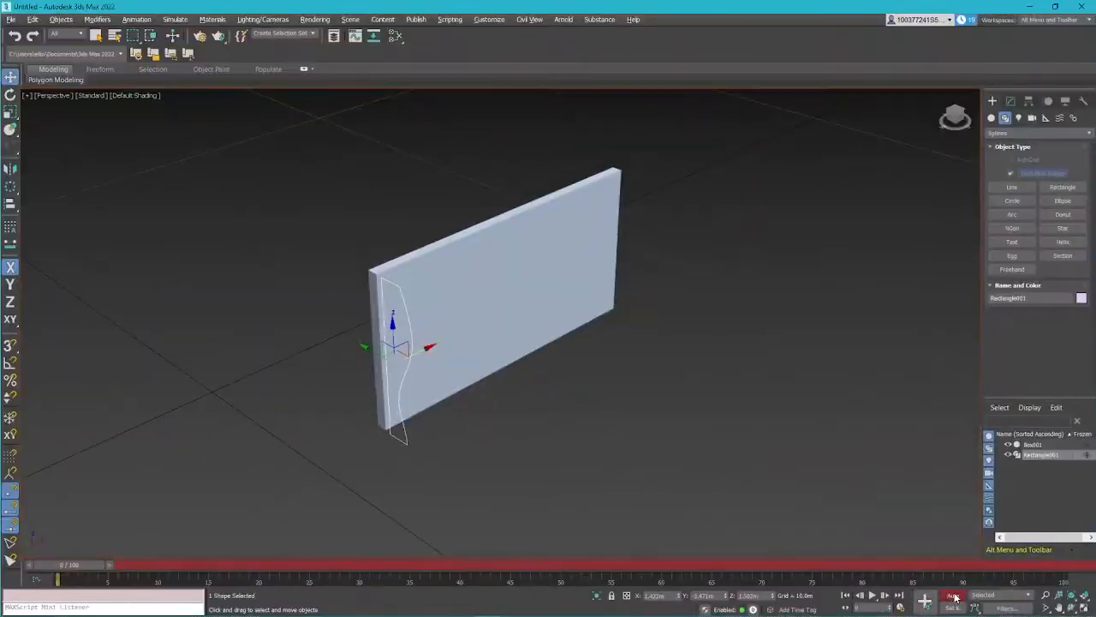
left_click(955, 597)
left_click(955, 597)
Animate the profile by moving it along X to the wall's opposite end at frame 100, and return to the start of the timeline
left_click_drag(82, 564, 1066, 567)
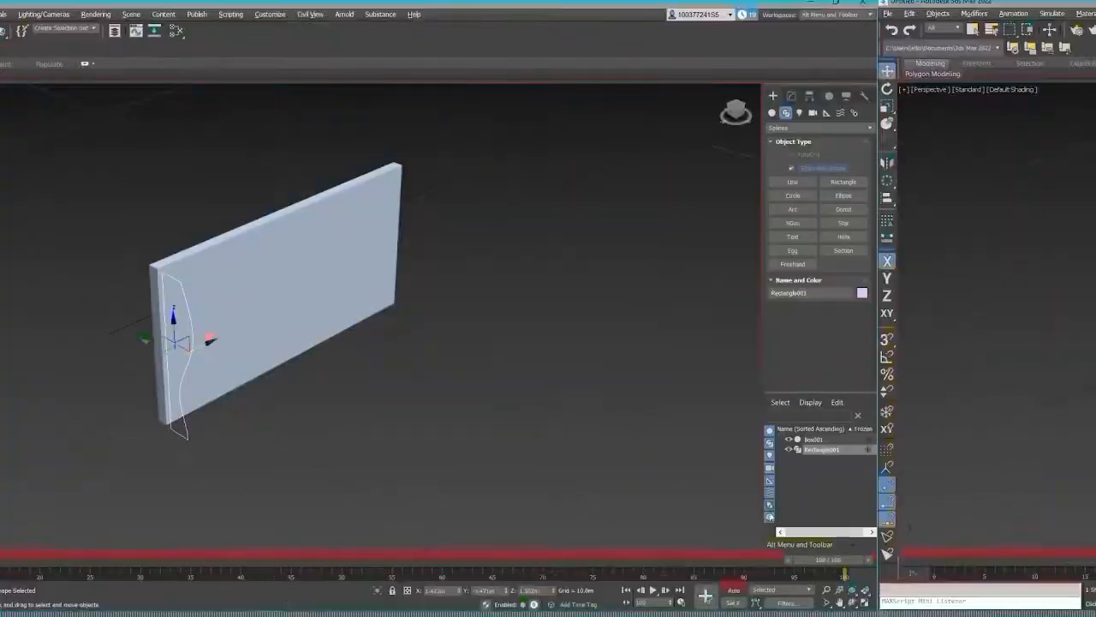
left_click_drag(427, 347, 655, 297)
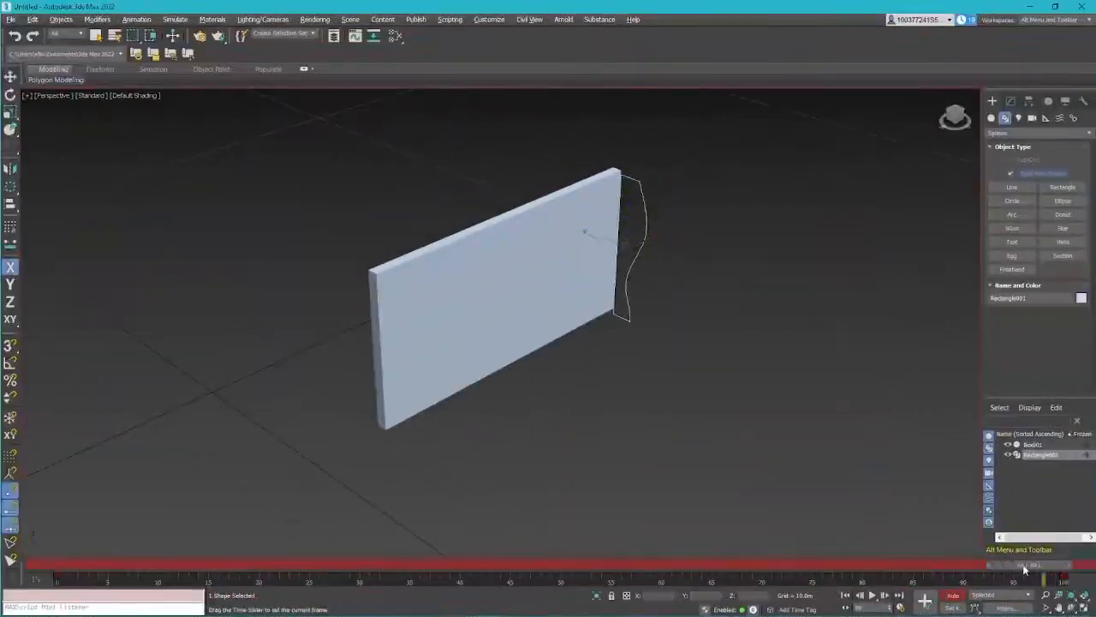
left_click_drag(1052, 565, 58, 529)
Go to frame 15, switch to a full-size Left view, and activate vertex editing on the wavy spline profile
mouse_move(76, 566)
left_mouse_down()
mouse_move(226, 572)
mouse_move(75, 565)
left_mouse_up()
key("w")
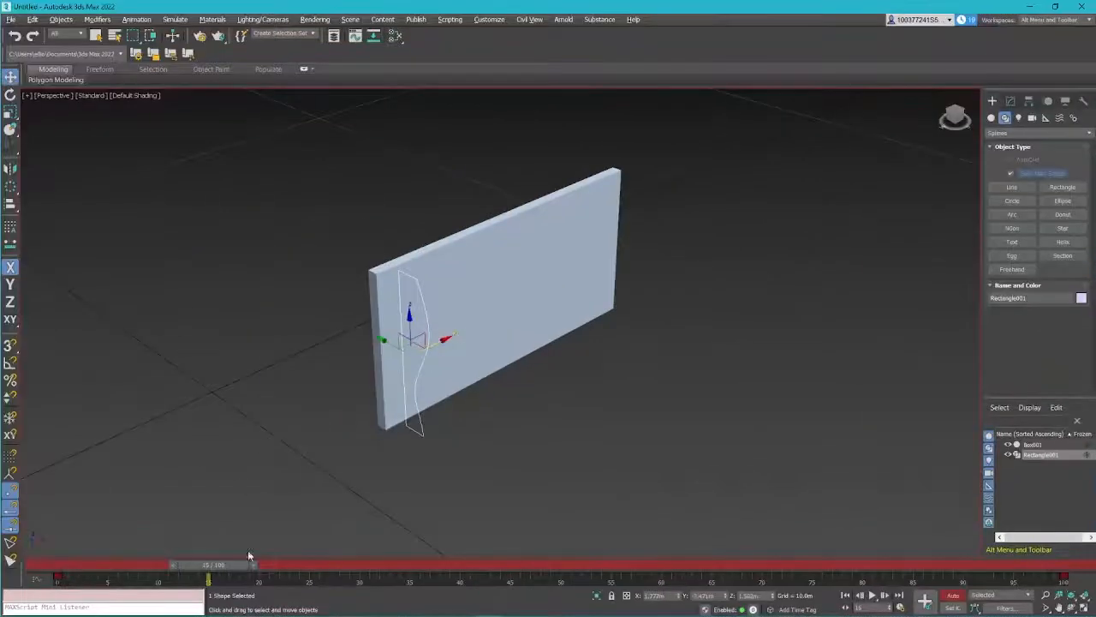
key("alt+w")
left_click(305, 411)
key("alt+w")
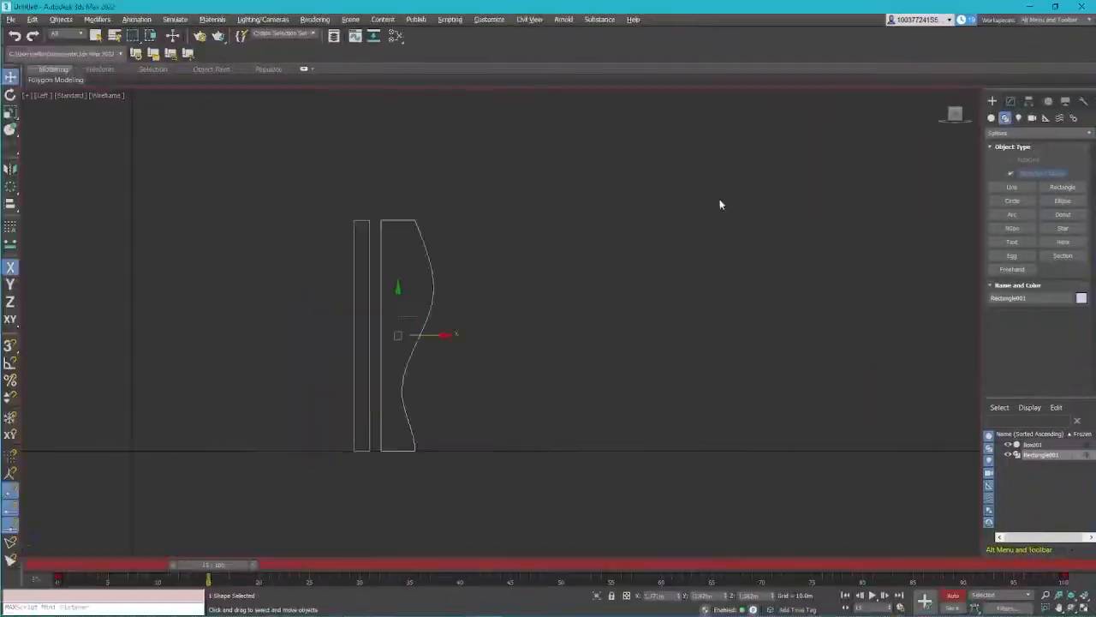
left_click(1011, 101)
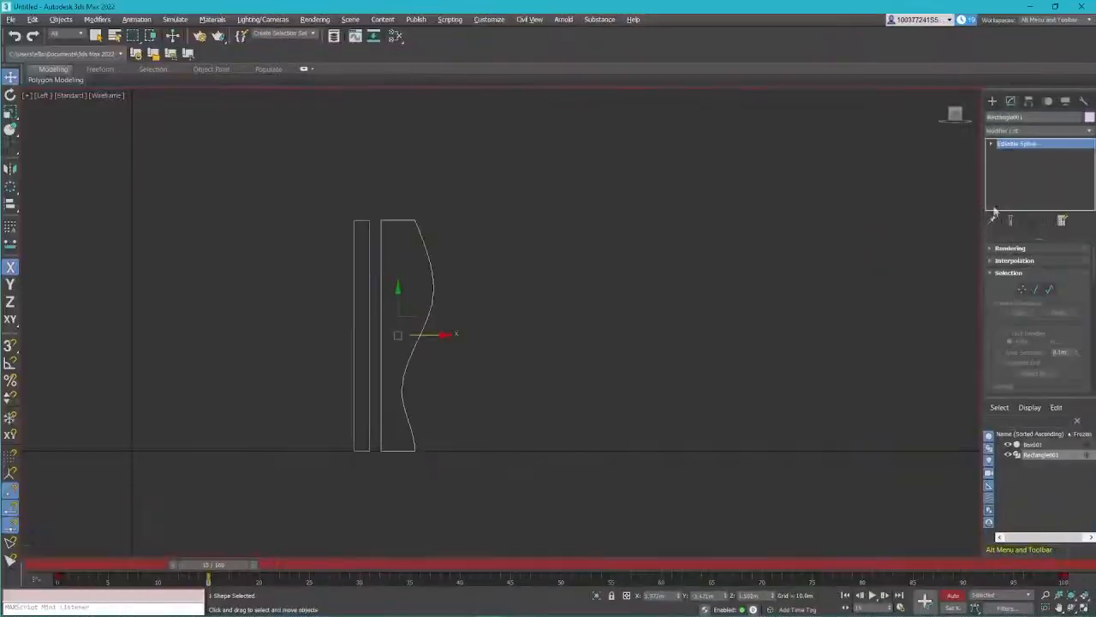
left_click(1021, 289)
left_click(1018, 292)
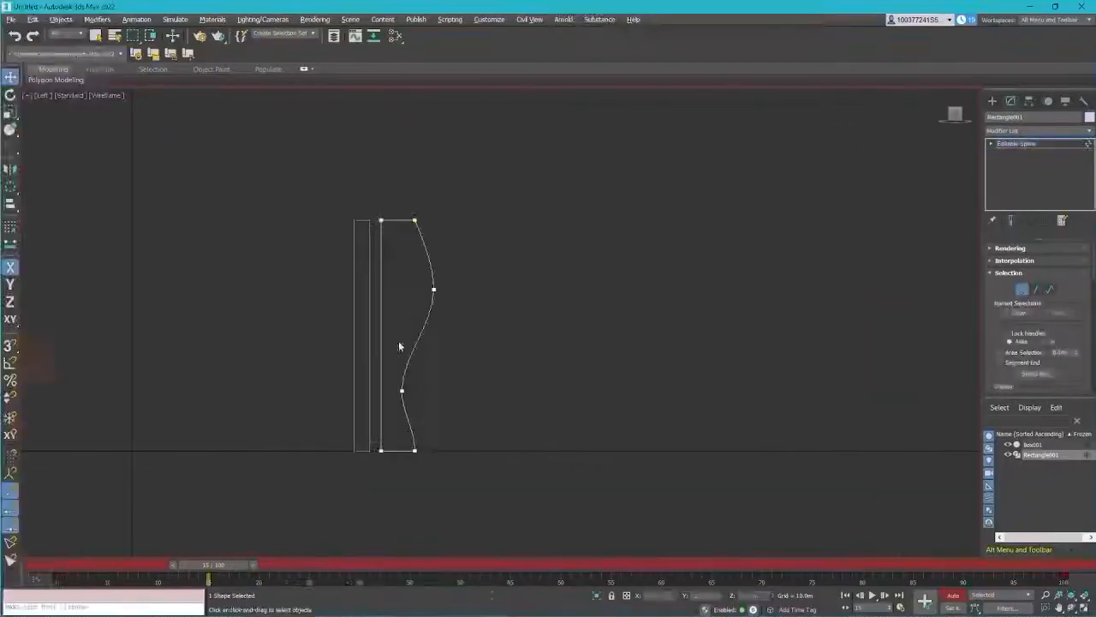
At frame 15, flatten the wave by moving the upper middle vertex inward and the lower one slightly outward along X
left_click(502, 294)
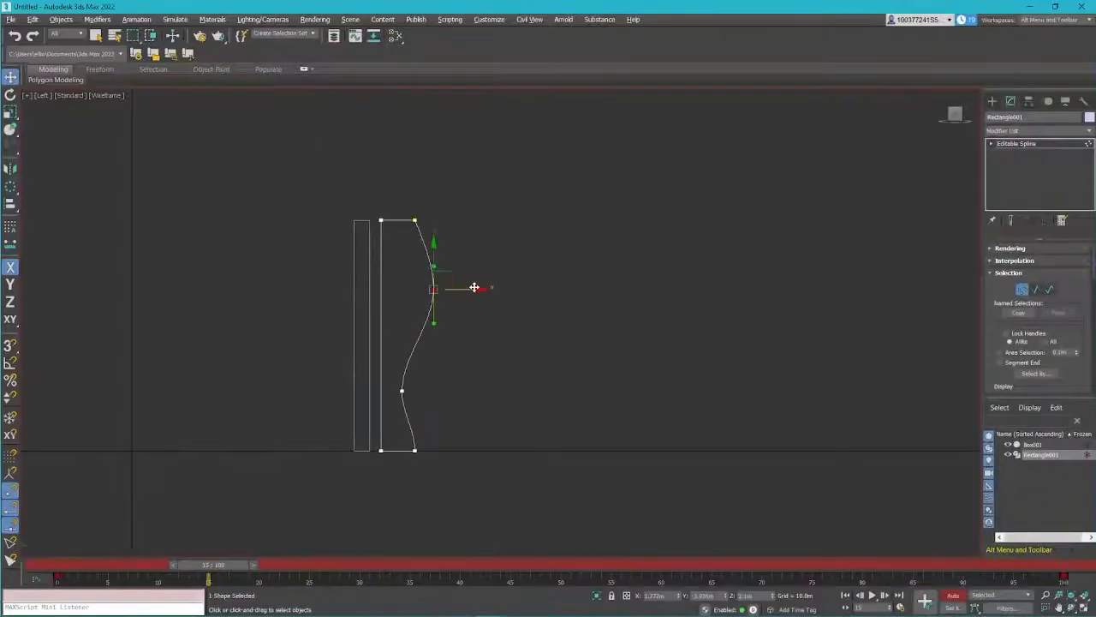
left_click(433, 290)
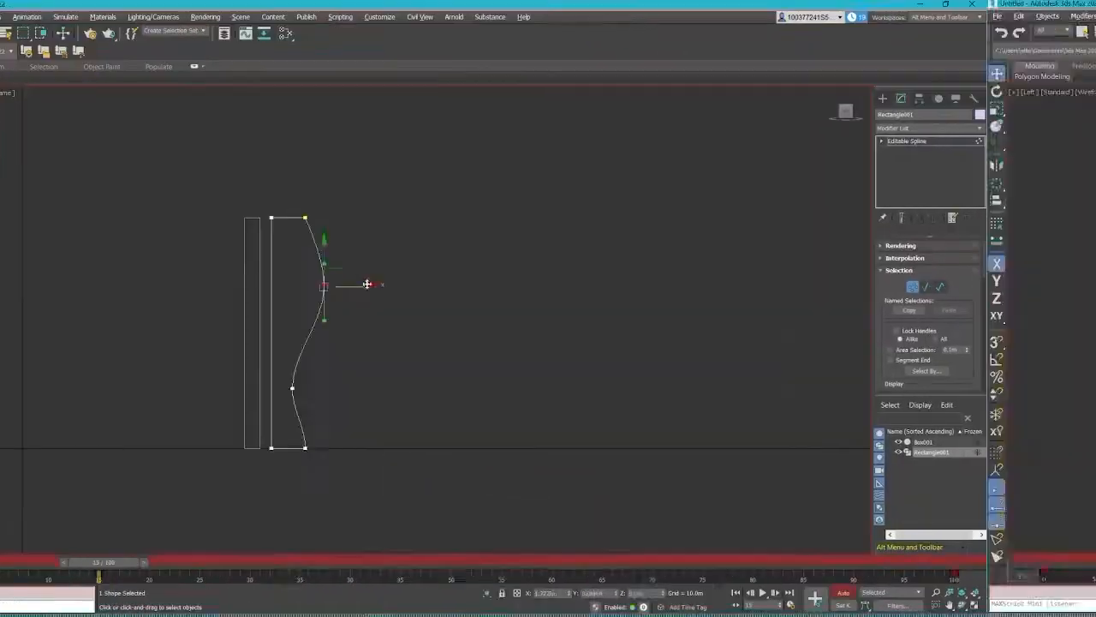
left_click_drag(455, 294, 437, 293)
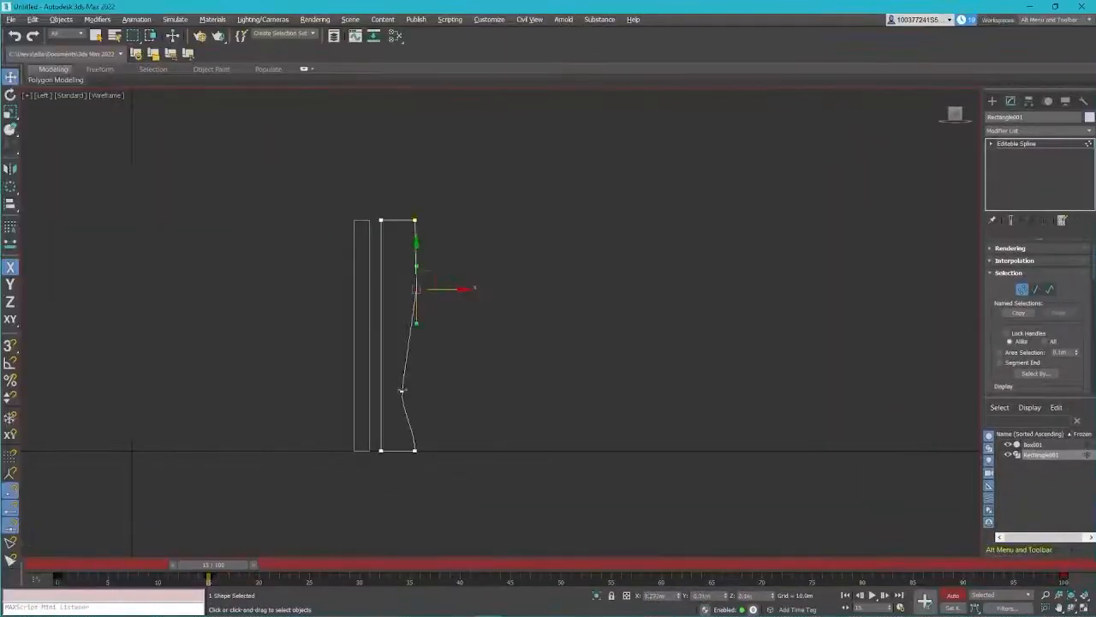
left_click_drag(447, 388, 456, 388)
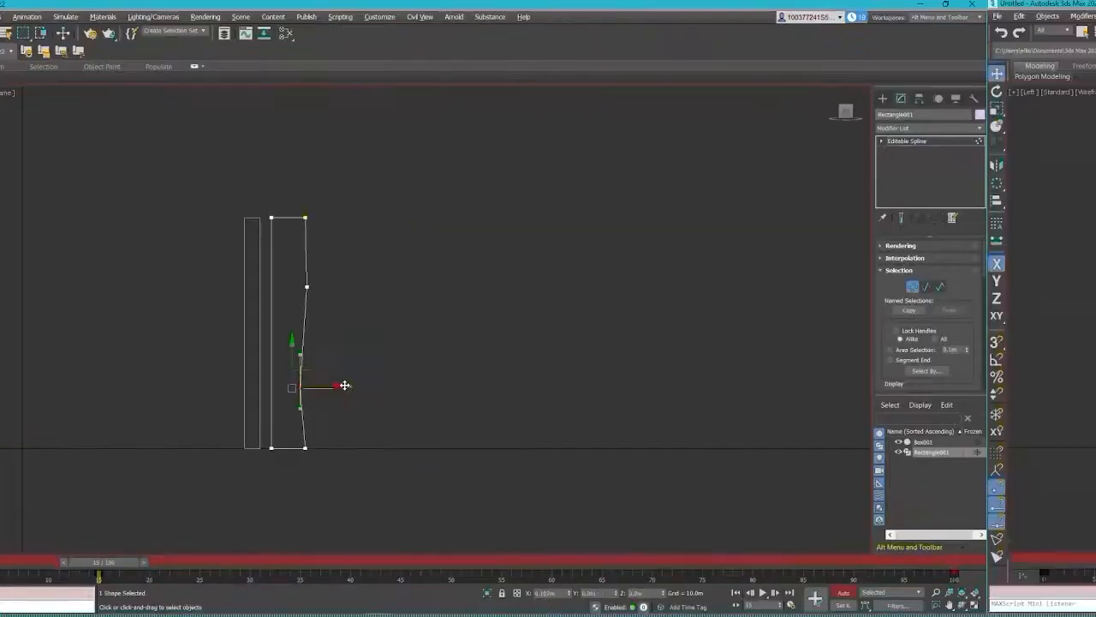
left_click(490, 296)
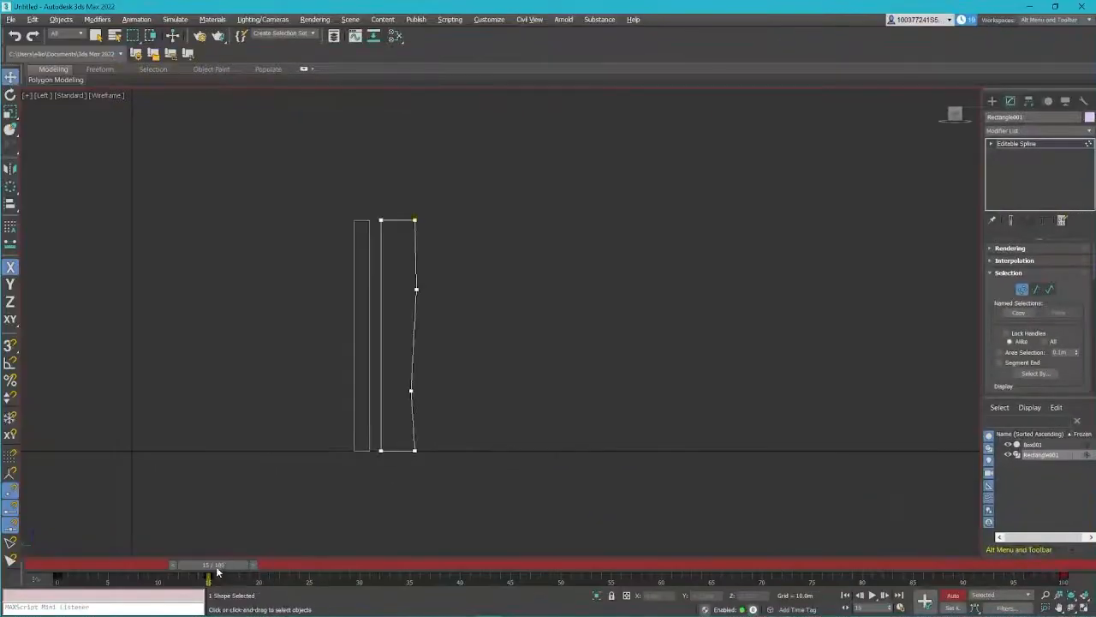
At frame 30, reverse the wave by moving the upper middle vertex inward and the lower one outward along X
left_click(411, 390)
left_click_drag(212, 565, 373, 569)
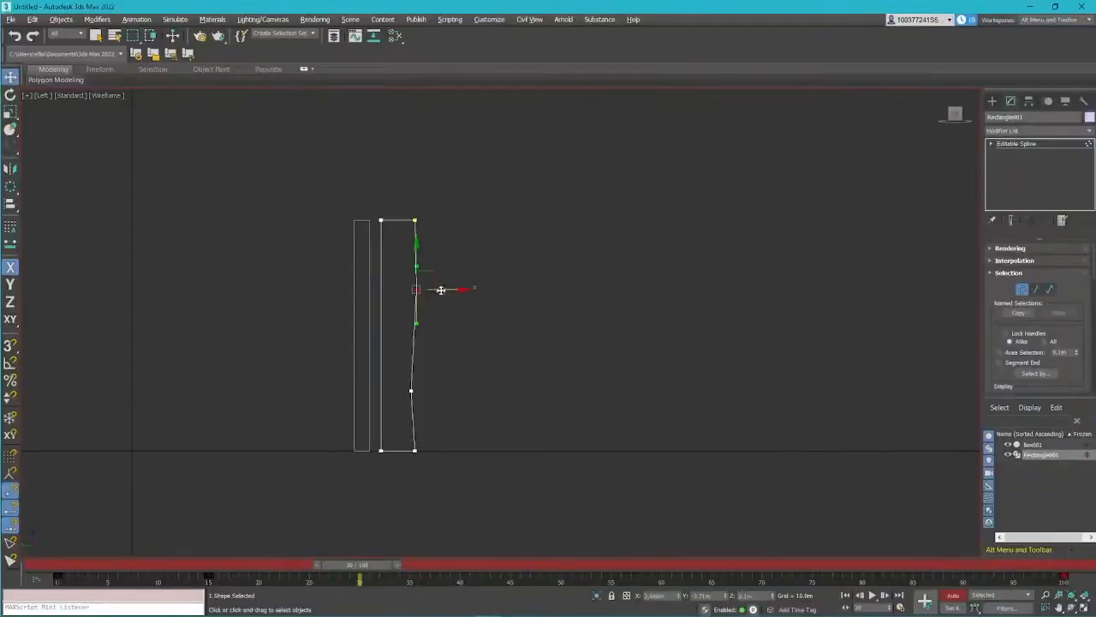
left_click_drag(464, 291, 437, 292)
left_click(301, 389)
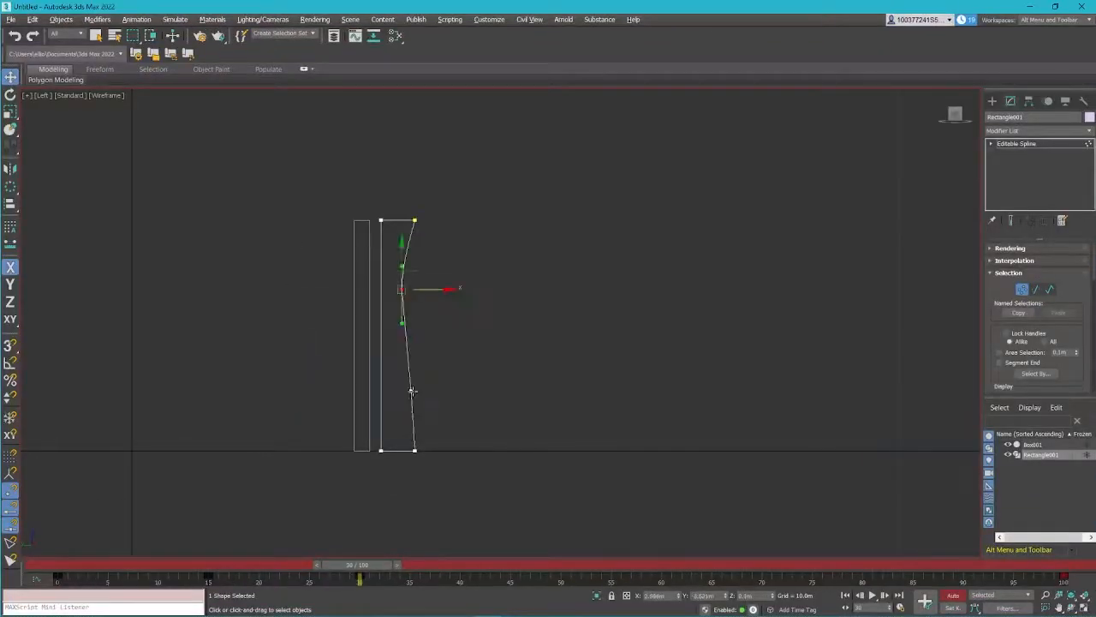
left_click(411, 391)
left_click_drag(452, 392, 470, 393)
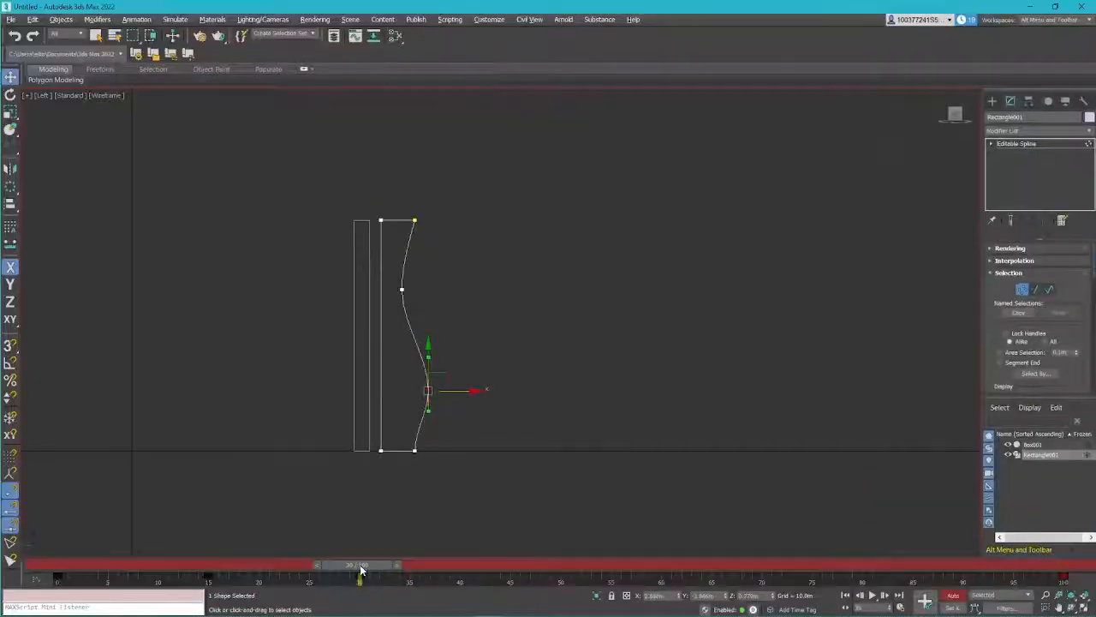
At frame 45, move the lower middle vertex outward and up, and the upper one up and slightly inward
left_click_drag(360, 568, 515, 563)
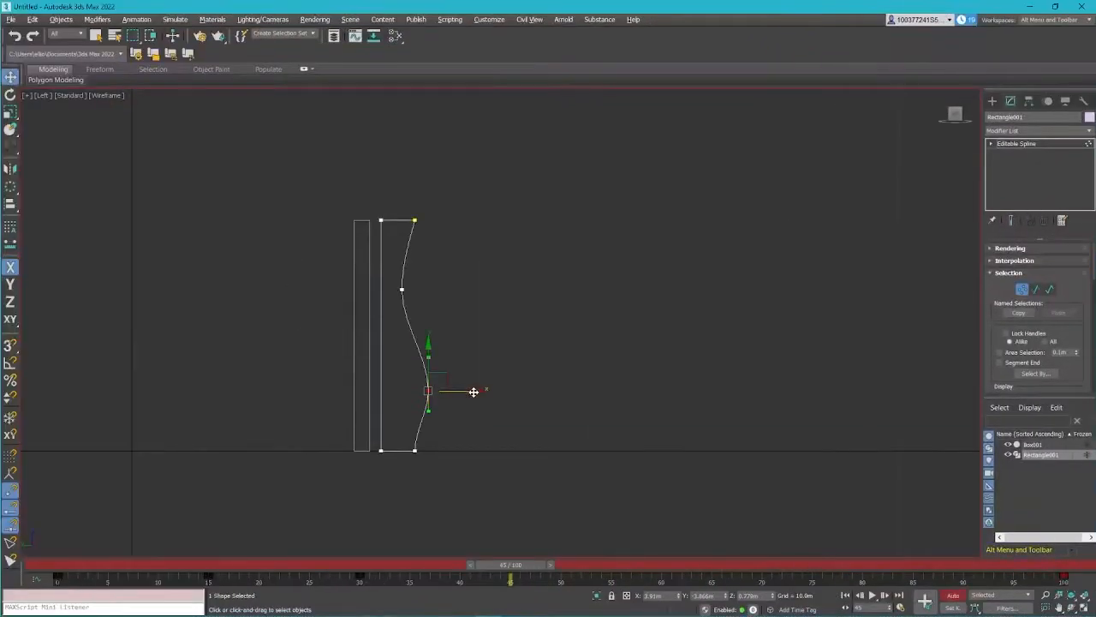
mouse_move(511, 565)
left_mouse_down()
mouse_move(384, 568)
mouse_move(511, 566)
left_mouse_up()
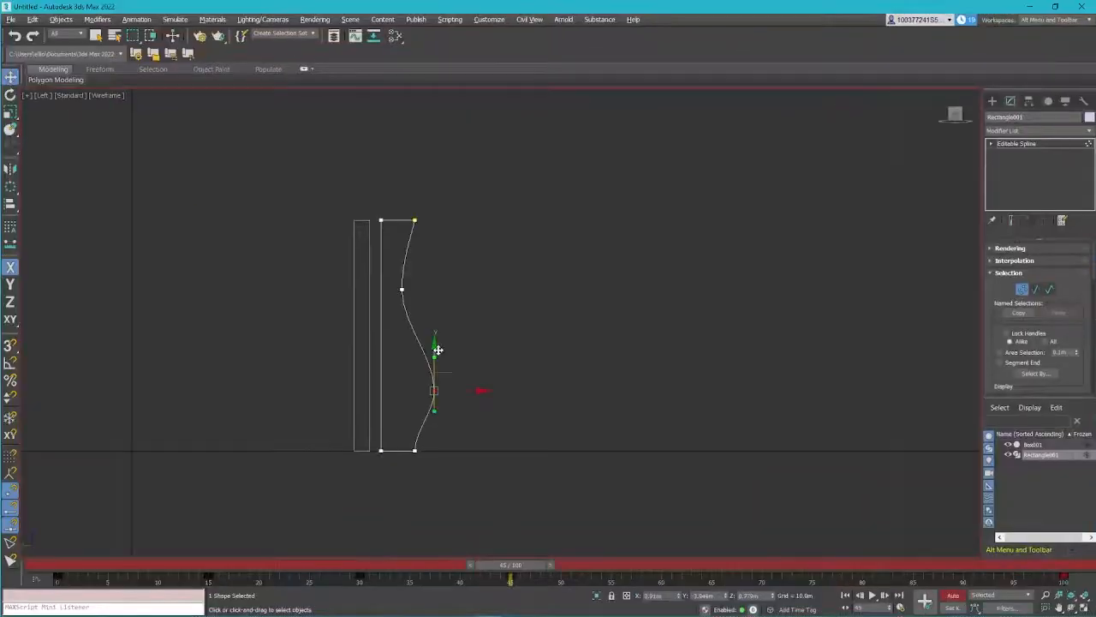
left_click_drag(437, 351, 446, 332)
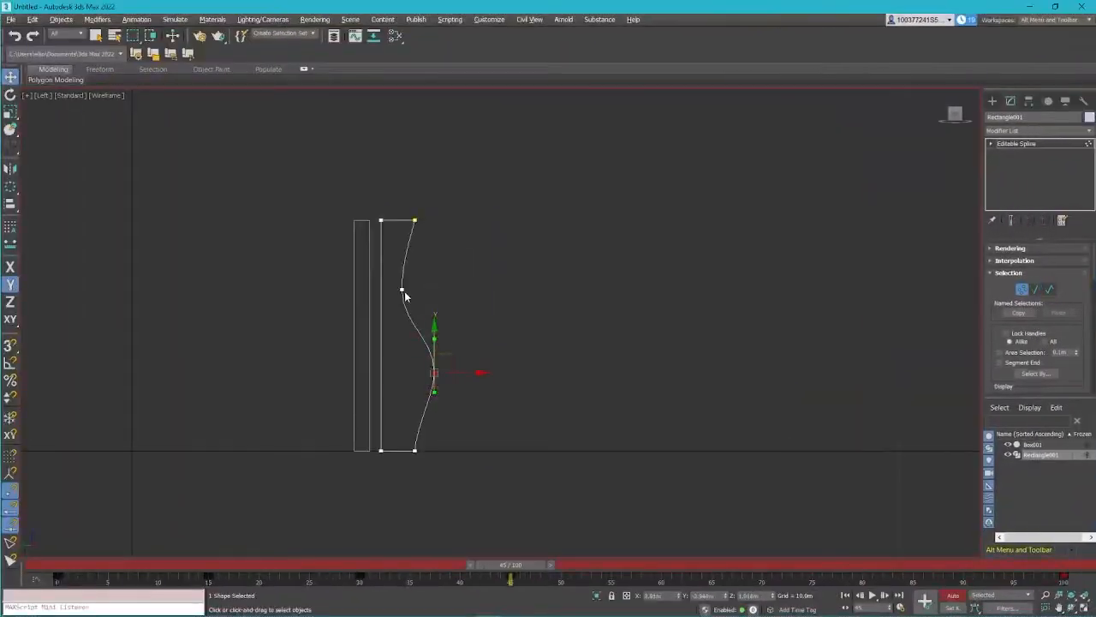
left_click(403, 289)
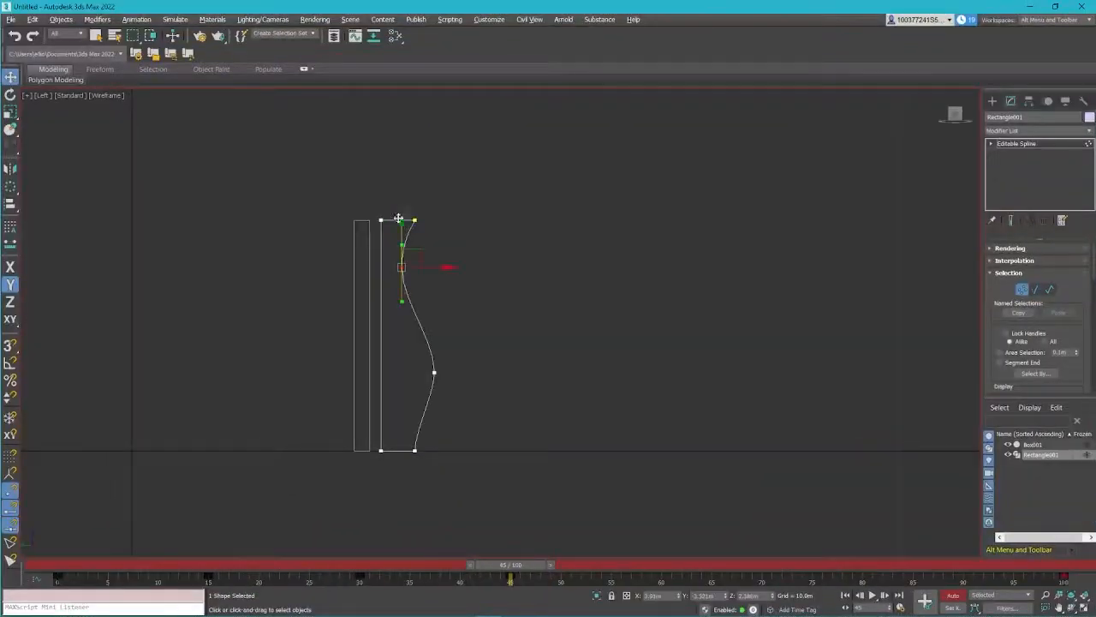
left_click(402, 267)
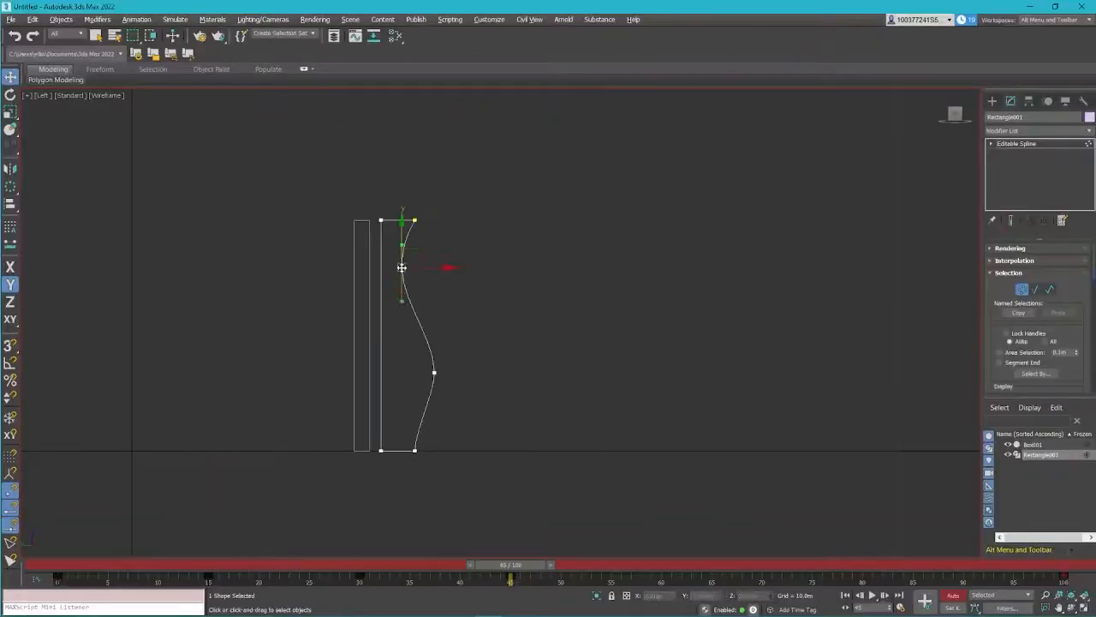
left_click(402, 268)
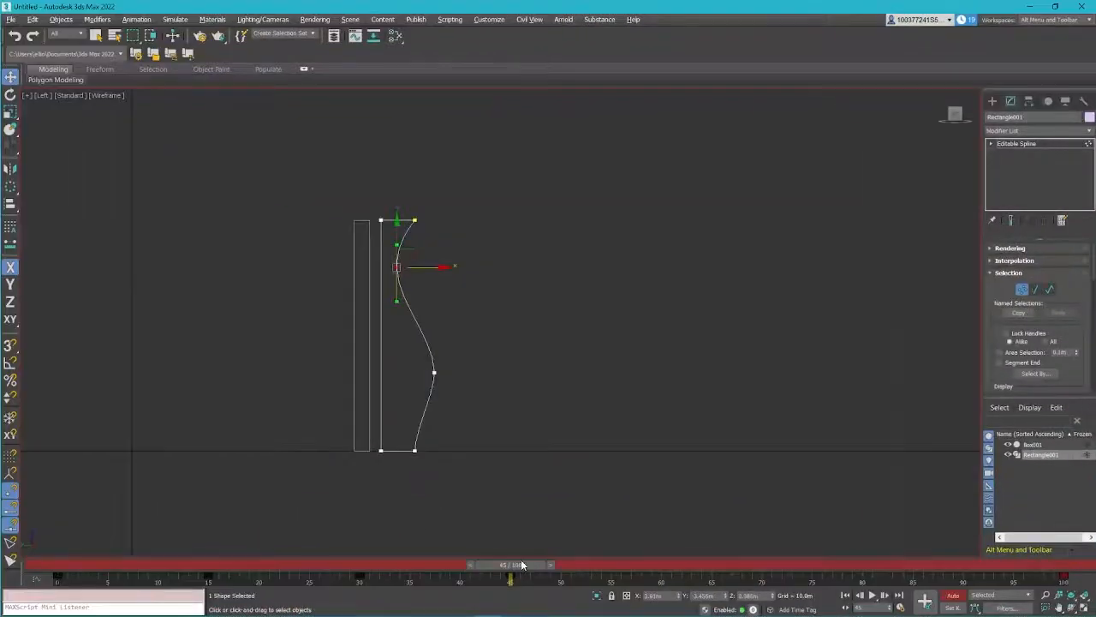
At frame 60, soften the wave by moving the upper middle vertex outward and the lower one inward and down
left_click_drag(638, 567, 532, 565)
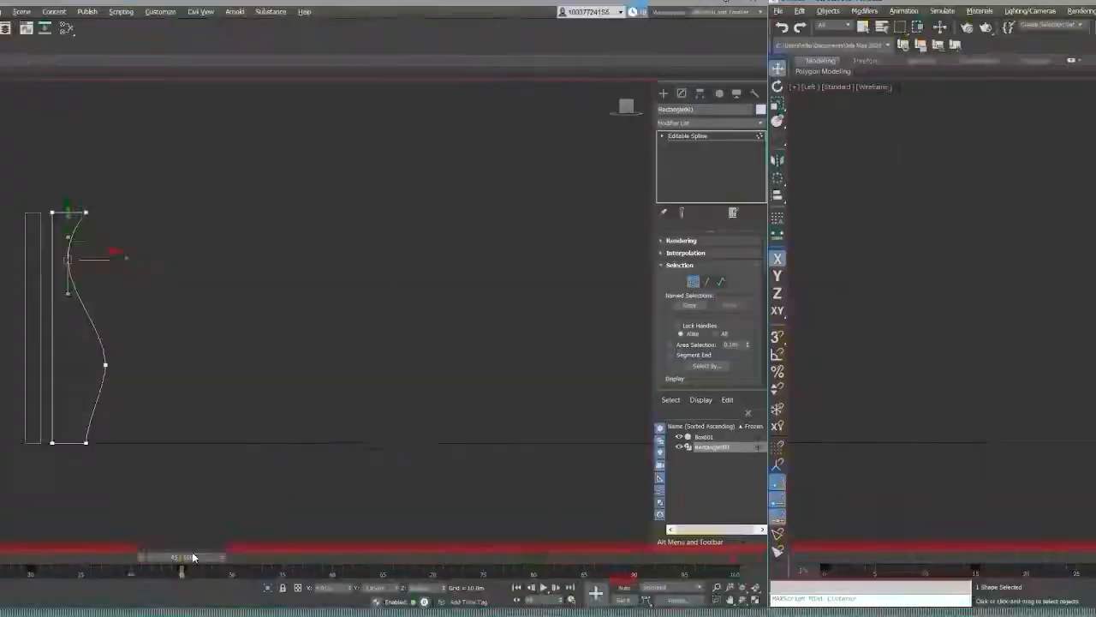
left_click_drag(193, 558, 342, 561)
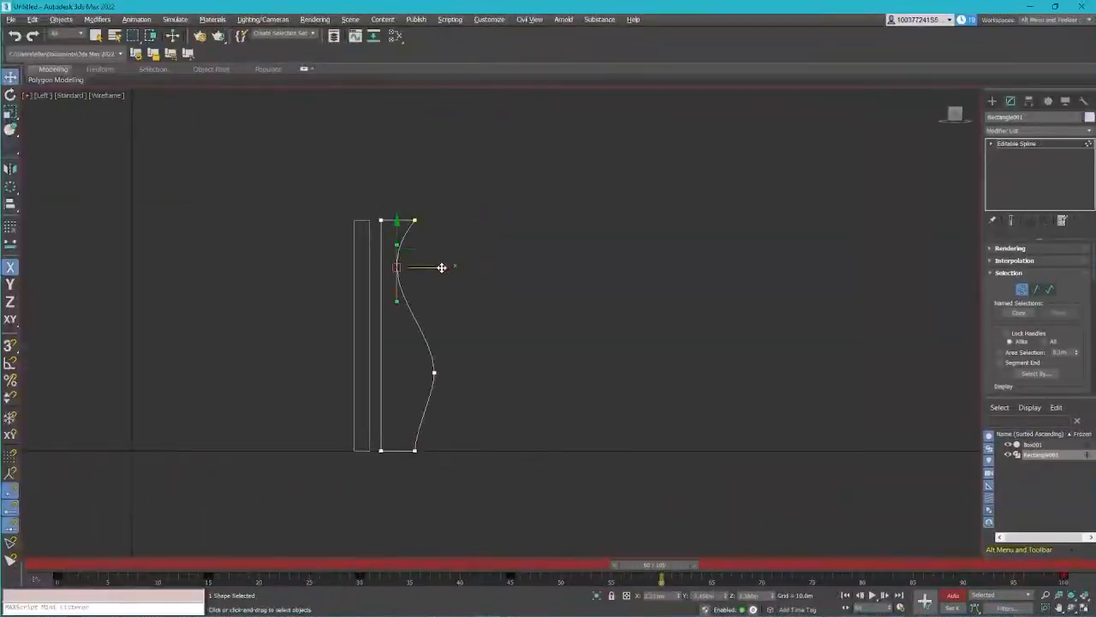
mouse_move(462, 273)
left_mouse_down()
mouse_move(440, 264)
mouse_move(455, 271)
left_mouse_up()
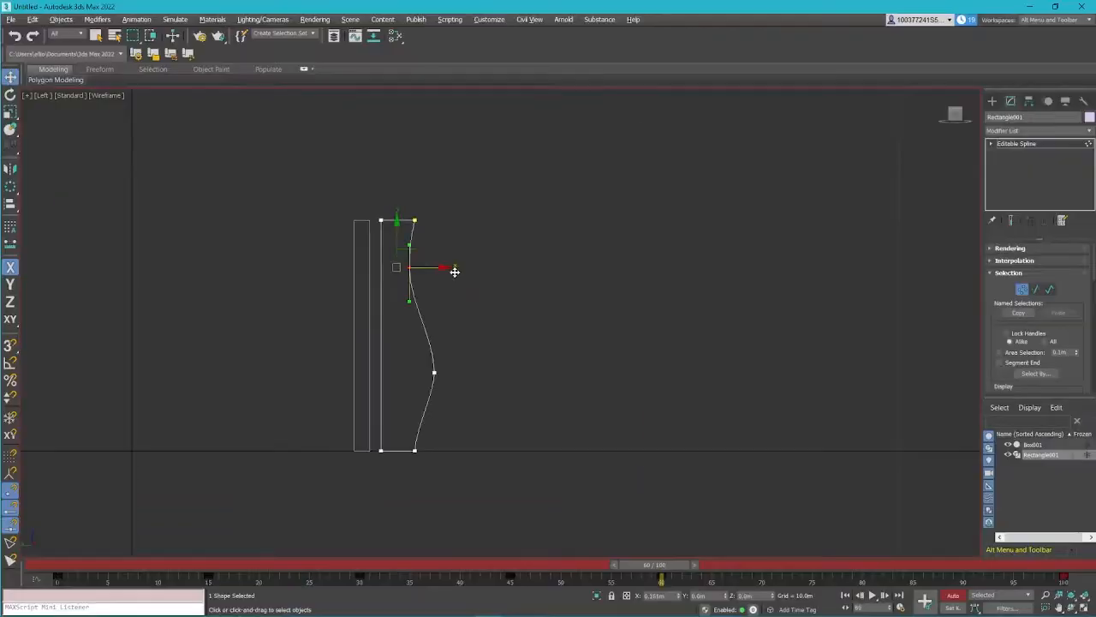
left_click(435, 373)
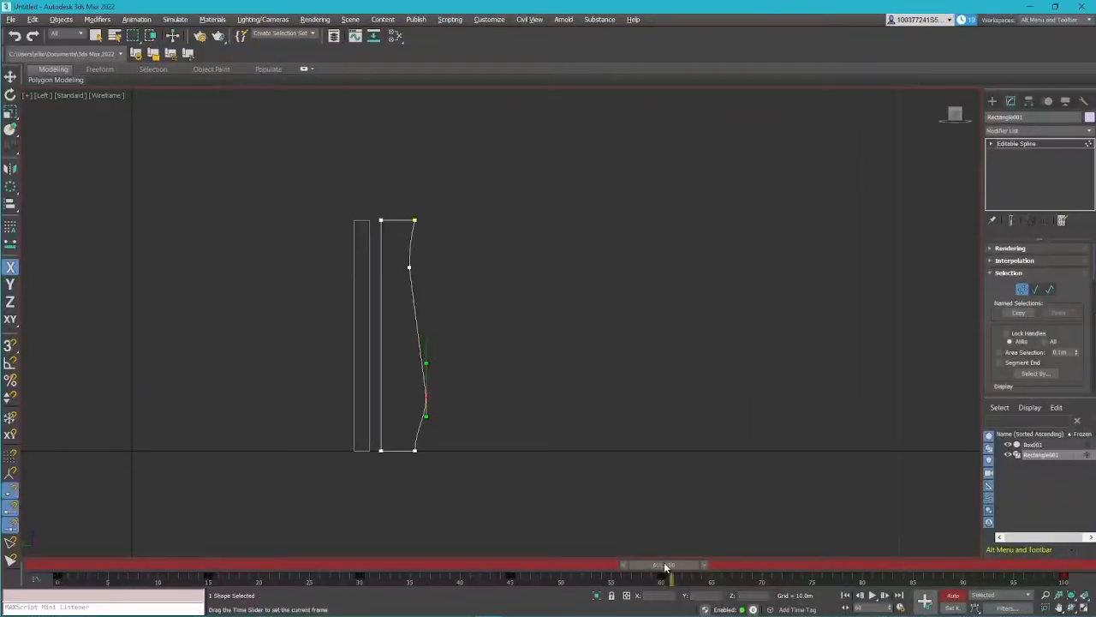
At frame 75, move the lower middle vertex inward and the upper one outward along X to flip the wave again
left_click_drag(431, 555, 589, 570)
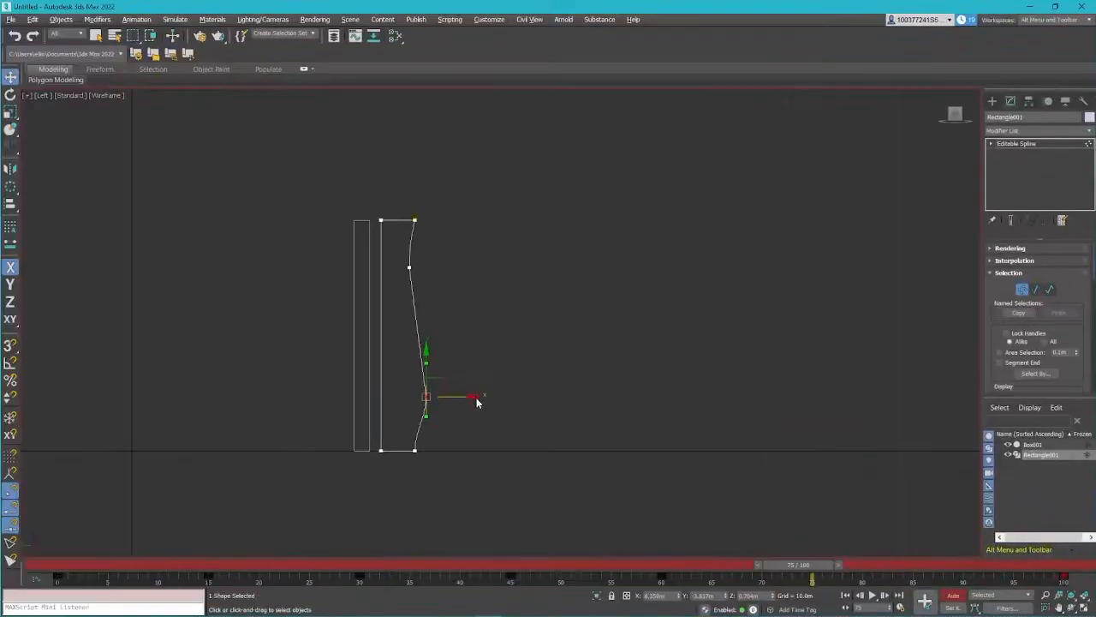
left_click(427, 398)
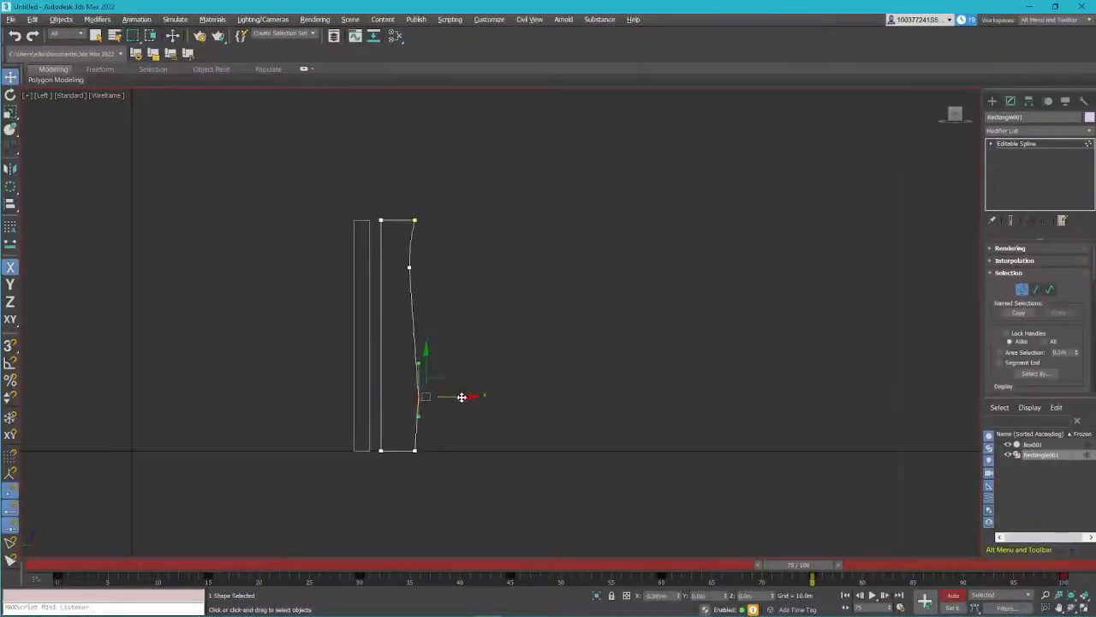
left_click_drag(462, 396, 420, 396)
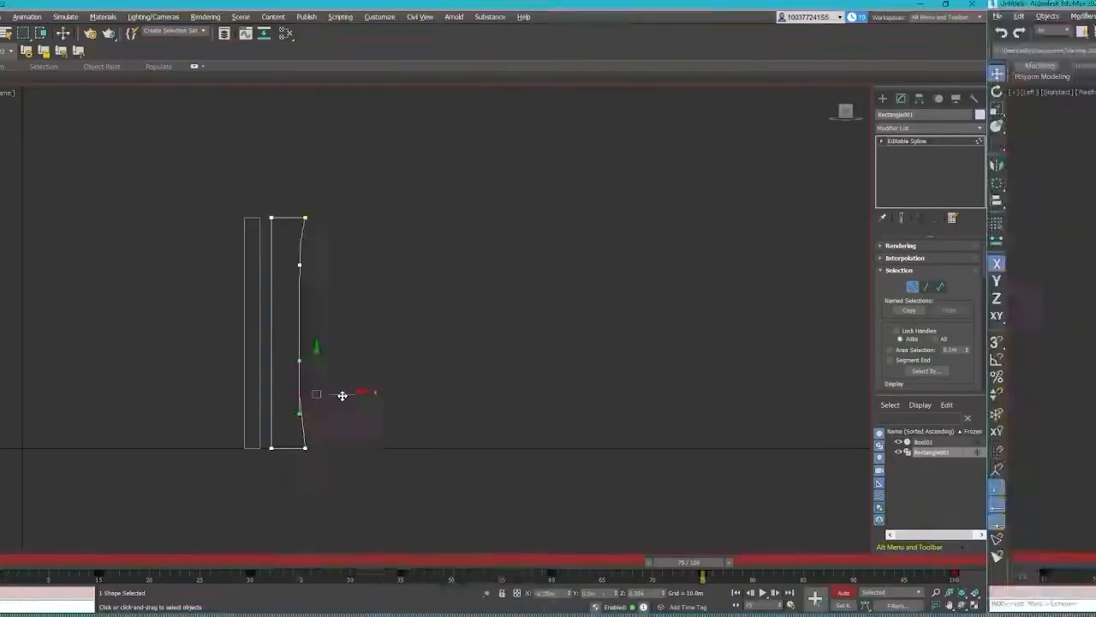
left_click(409, 269)
left_click_drag(469, 274, 471, 275)
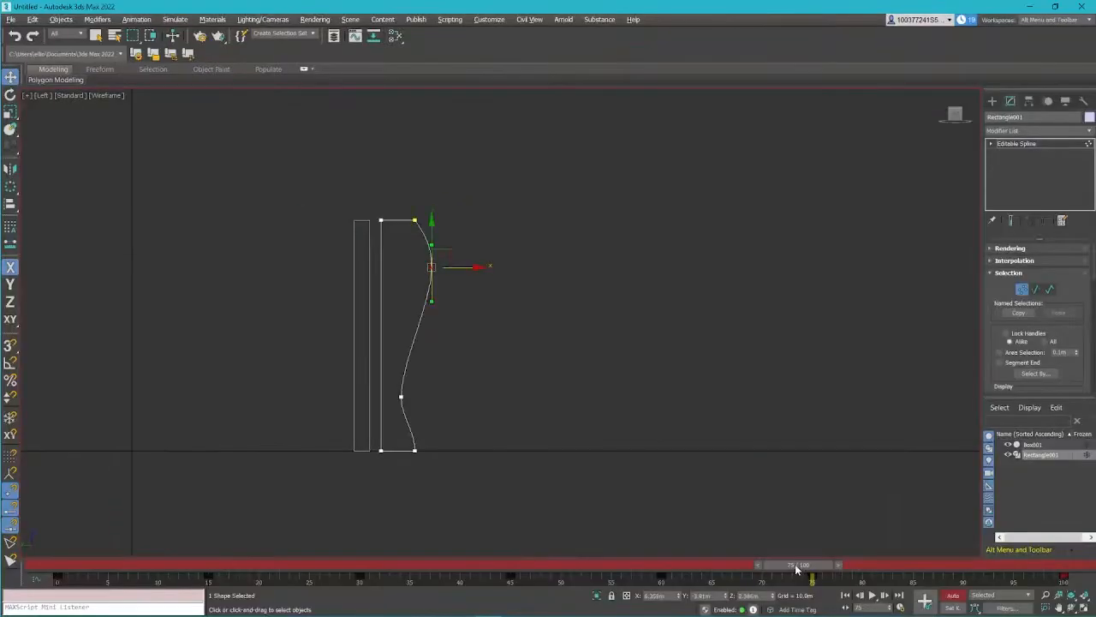
At frame 90, move the upper middle vertex down and inward, and the lower one outward along X
left_click_drag(795, 565, 857, 571)
left_click_drag(931, 570, 955, 565)
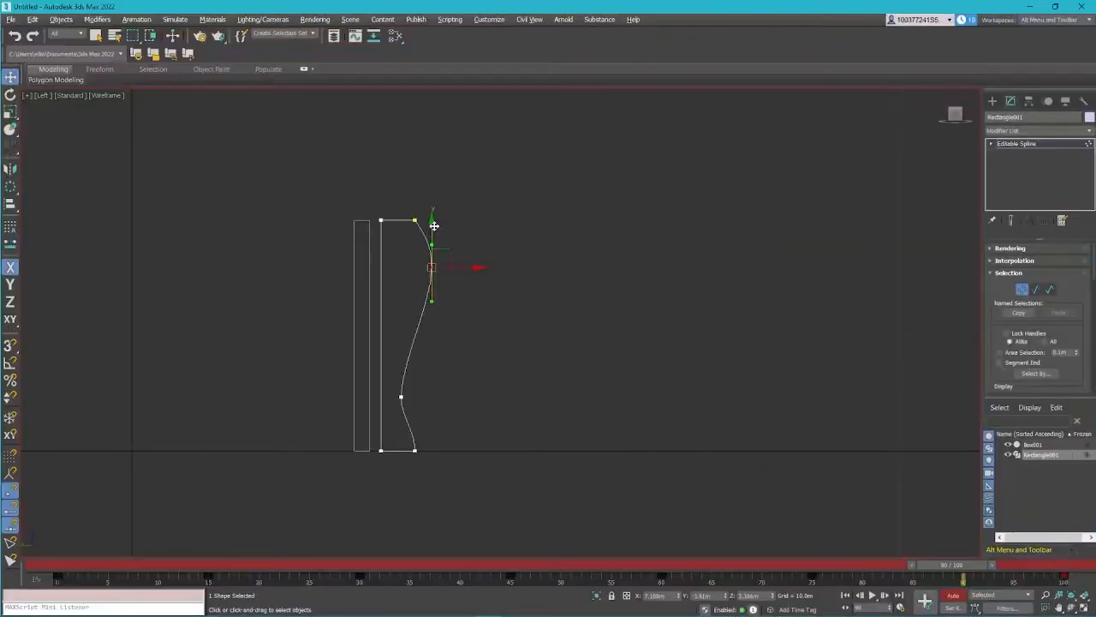
left_click_drag(432, 221, 432, 252)
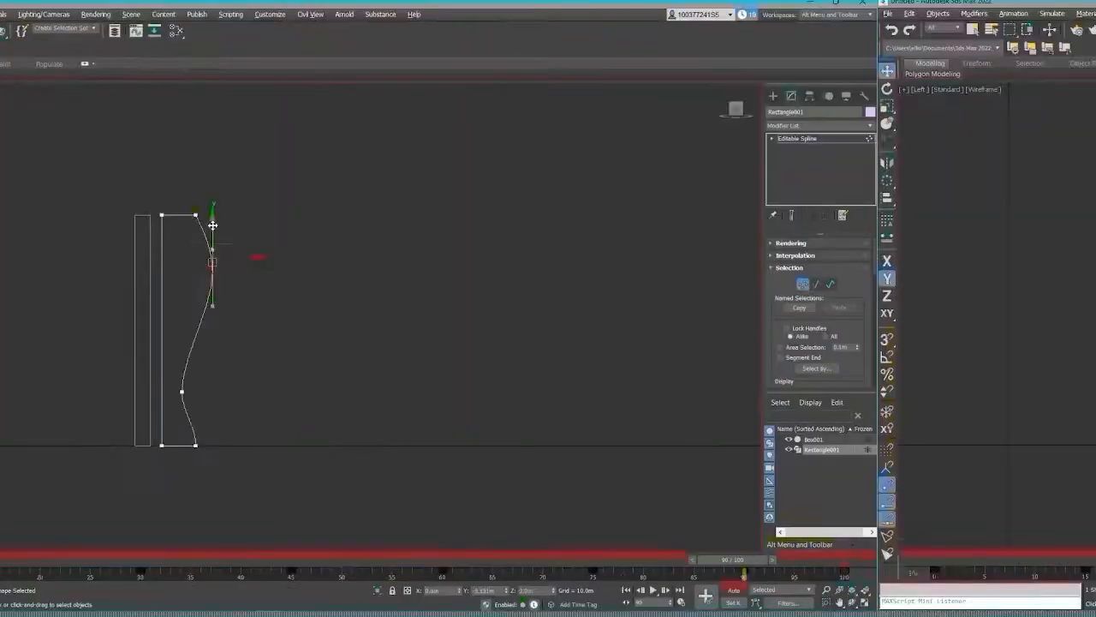
left_click_drag(478, 299, 468, 299)
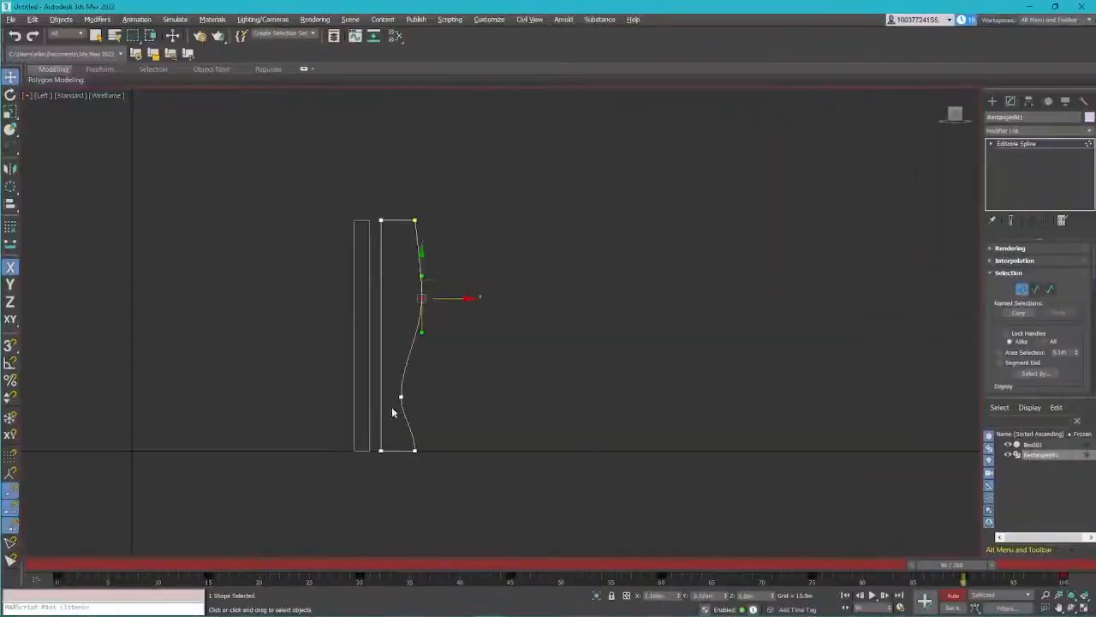
left_click(402, 396)
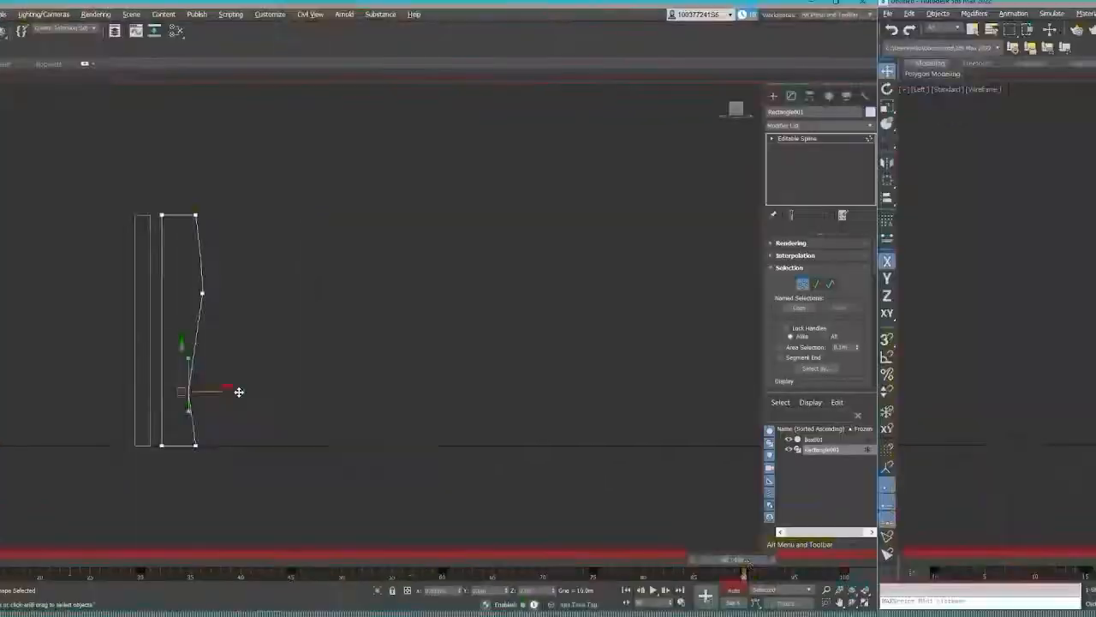
Scrub through the timeline to review the shape animation, ending at frame 0 in the full-size Perspective view
left_click_drag(959, 567, 1066, 578)
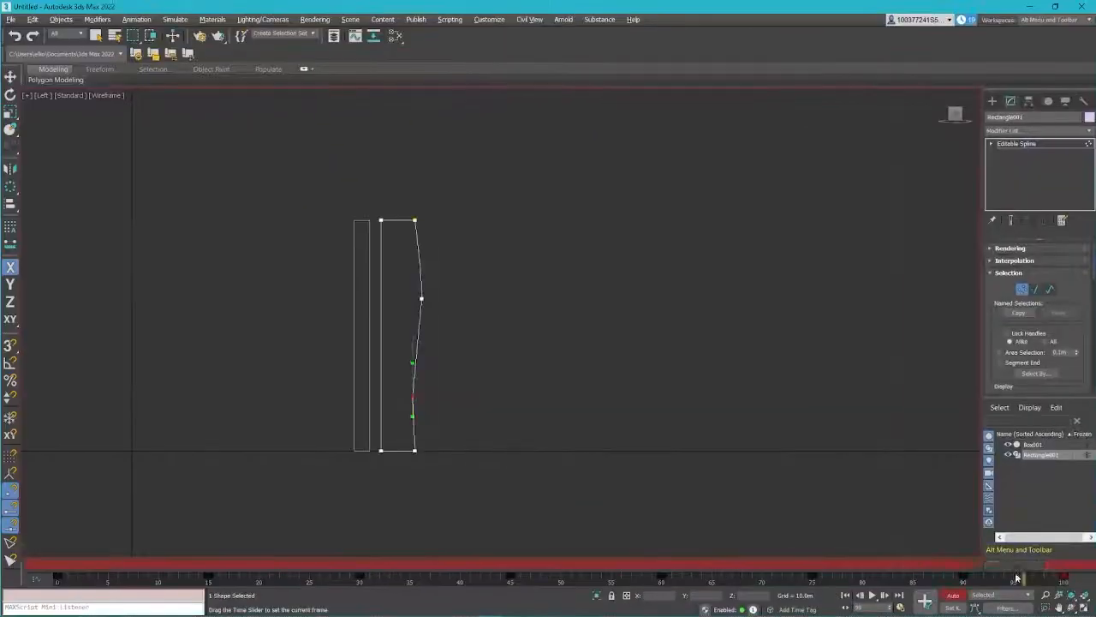
left_click_drag(789, 576, 842, 580)
mouse_move(561, 565)
left_mouse_down()
mouse_move(711, 565)
mouse_move(249, 565)
mouse_move(582, 565)
left_mouse_up()
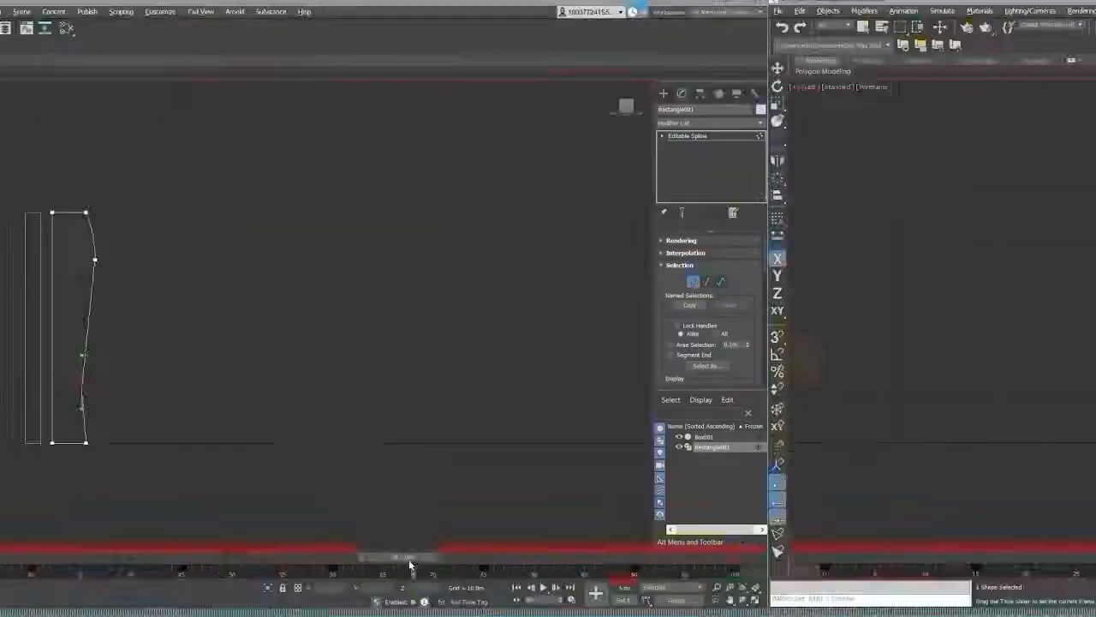
key("w")
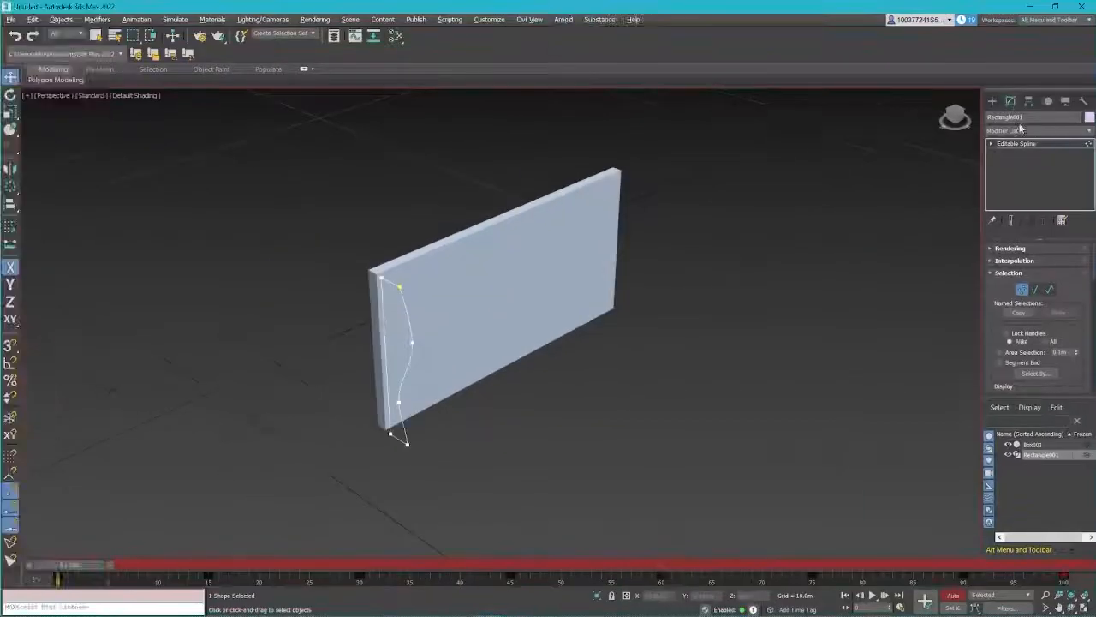
Apply an Extrude modifier to the wavy spline profile with an amount of 0.05 m
left_click(1022, 130)
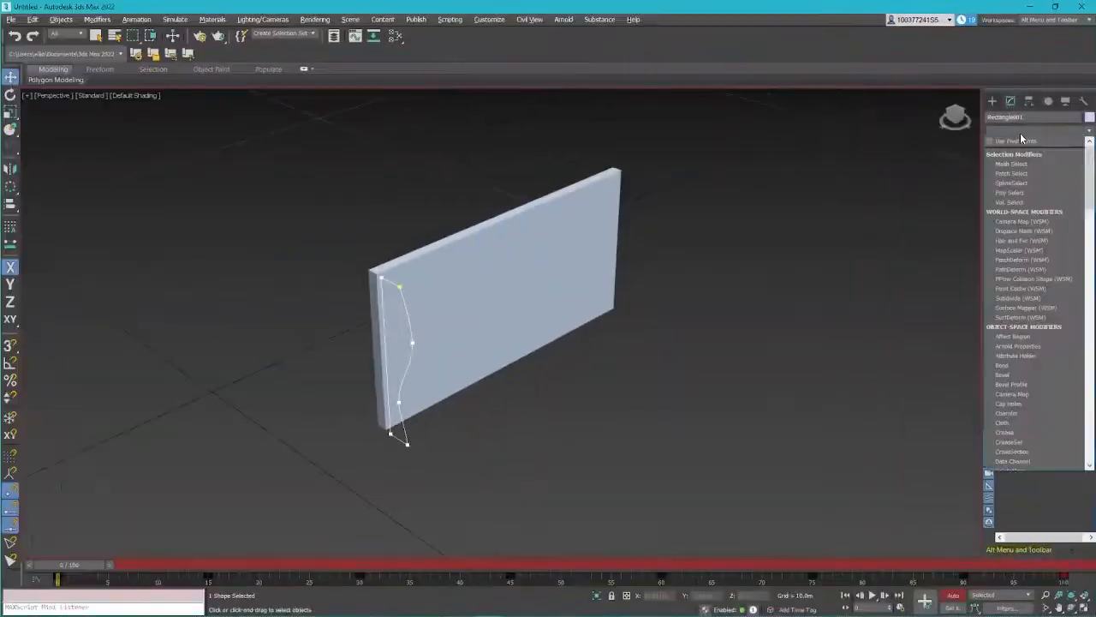
left_click(1022, 131)
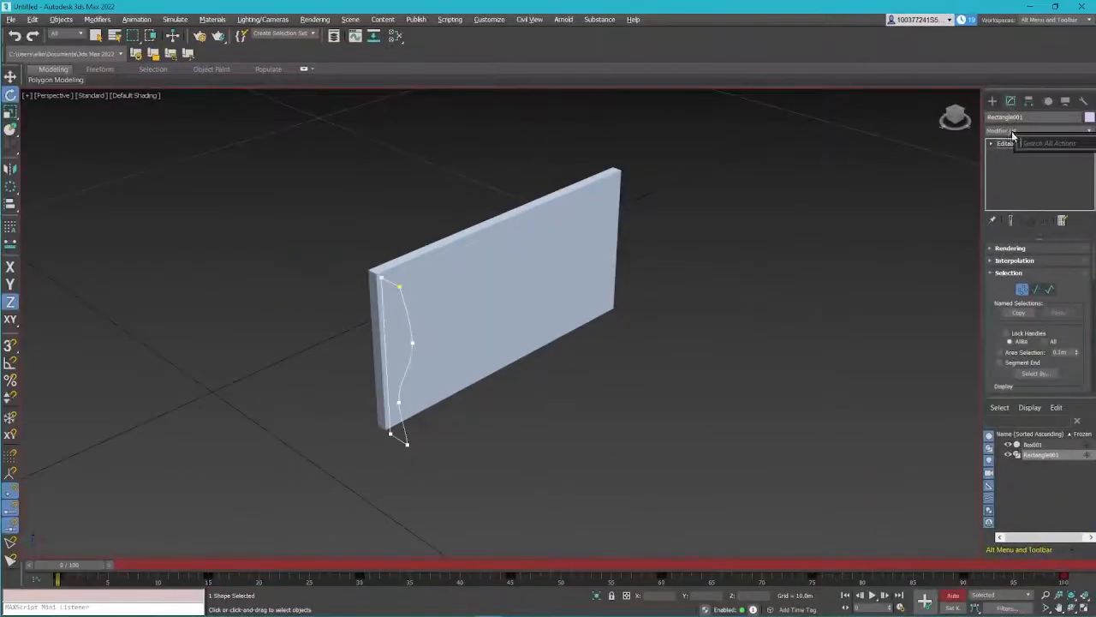
left_click(1013, 133)
scroll(1000, 395, "down", 6)
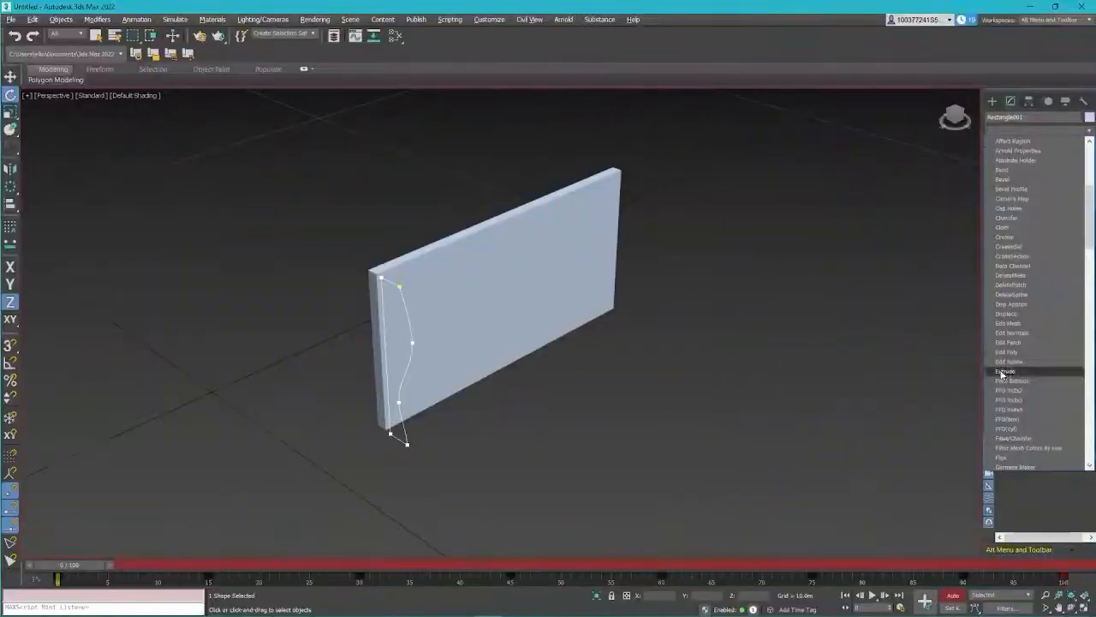
left_click(1004, 371)
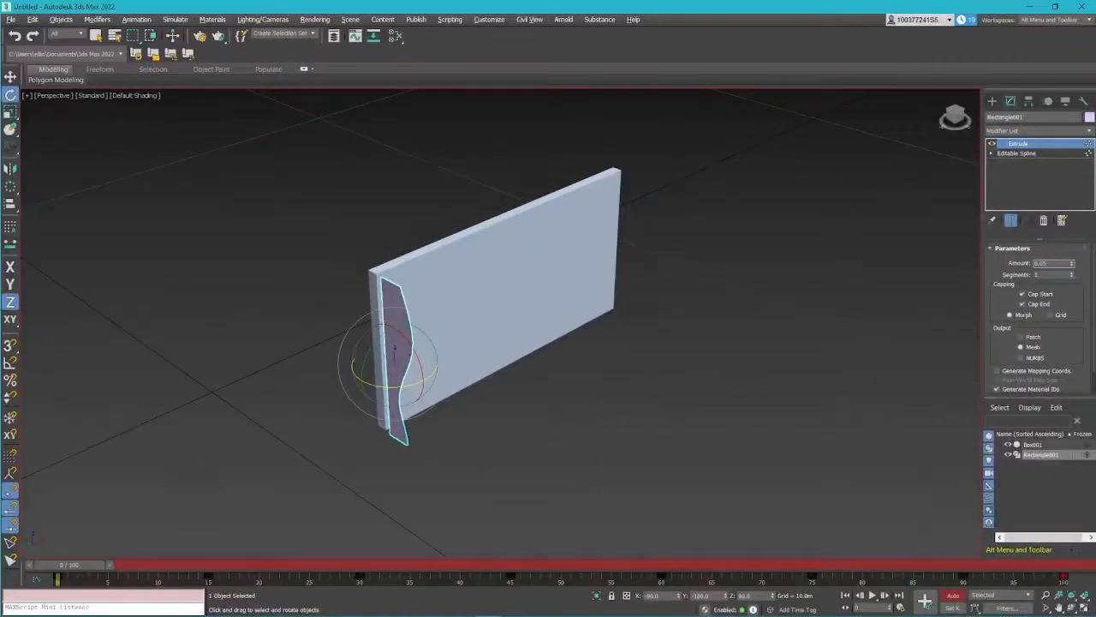
key("Return")
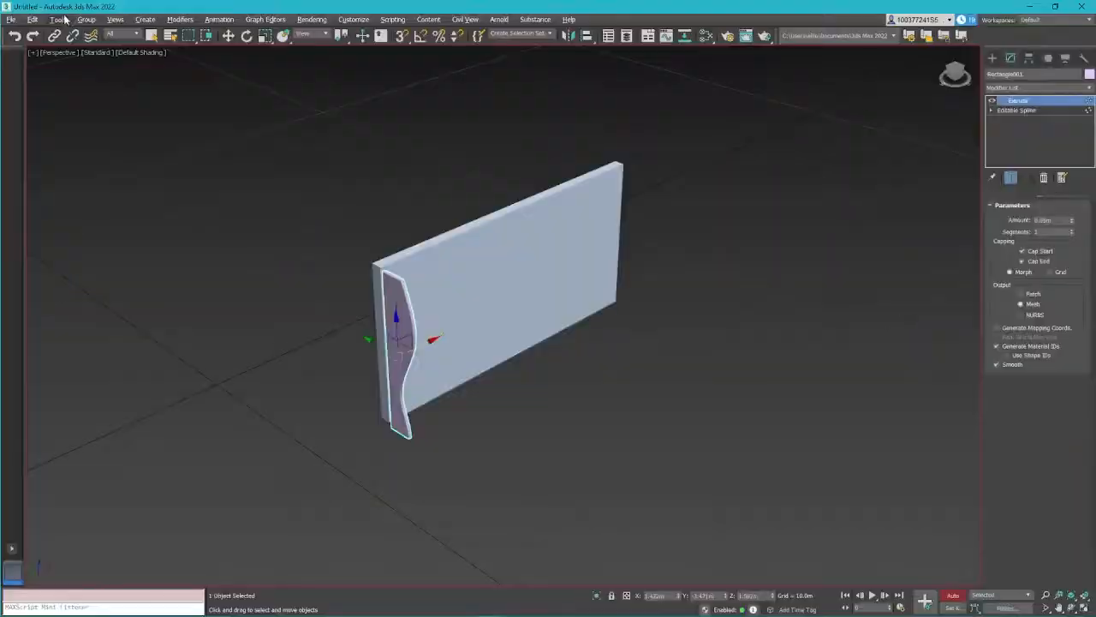
Create a Snapshot of the extruded profile over a range of frames 0 to 100 with 20 copies, using the Mesh clone method
left_click(59, 19)
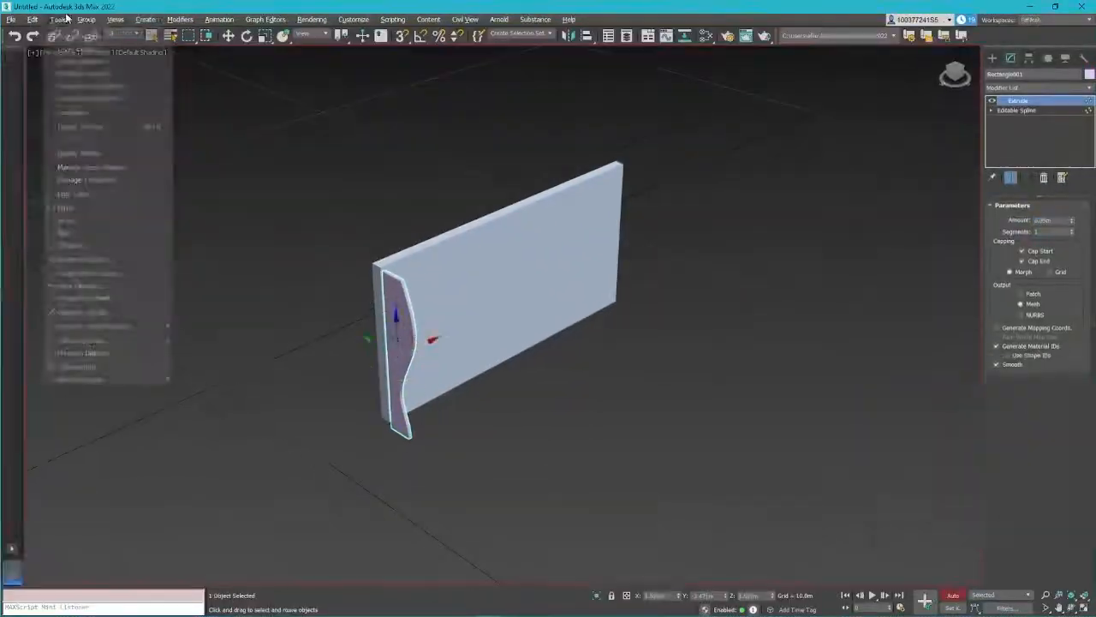
left_click(60, 19)
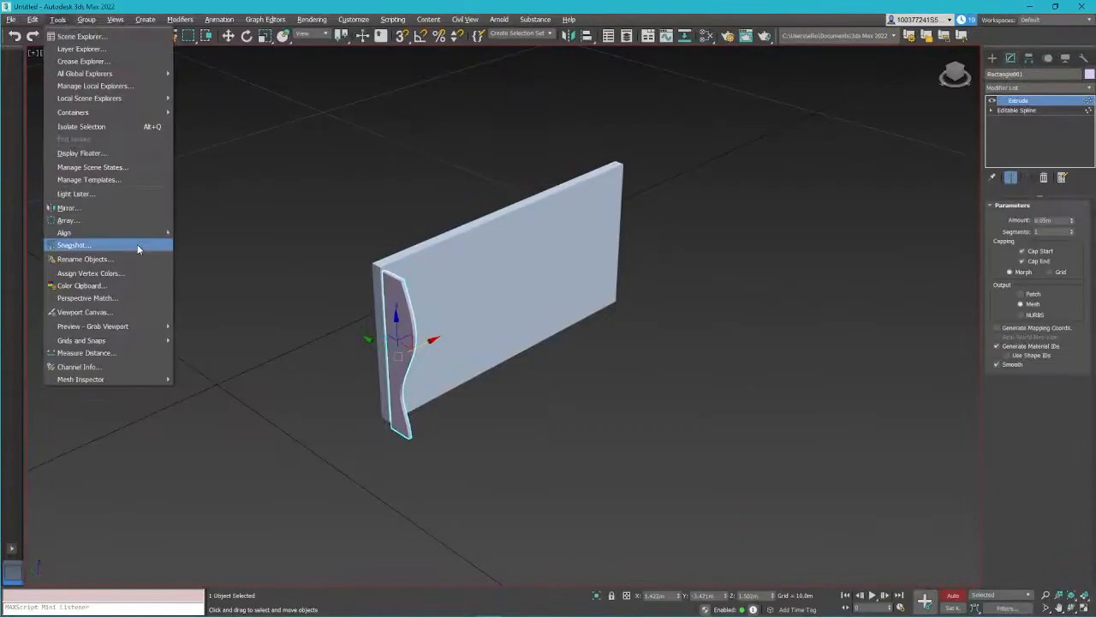
left_click(137, 245)
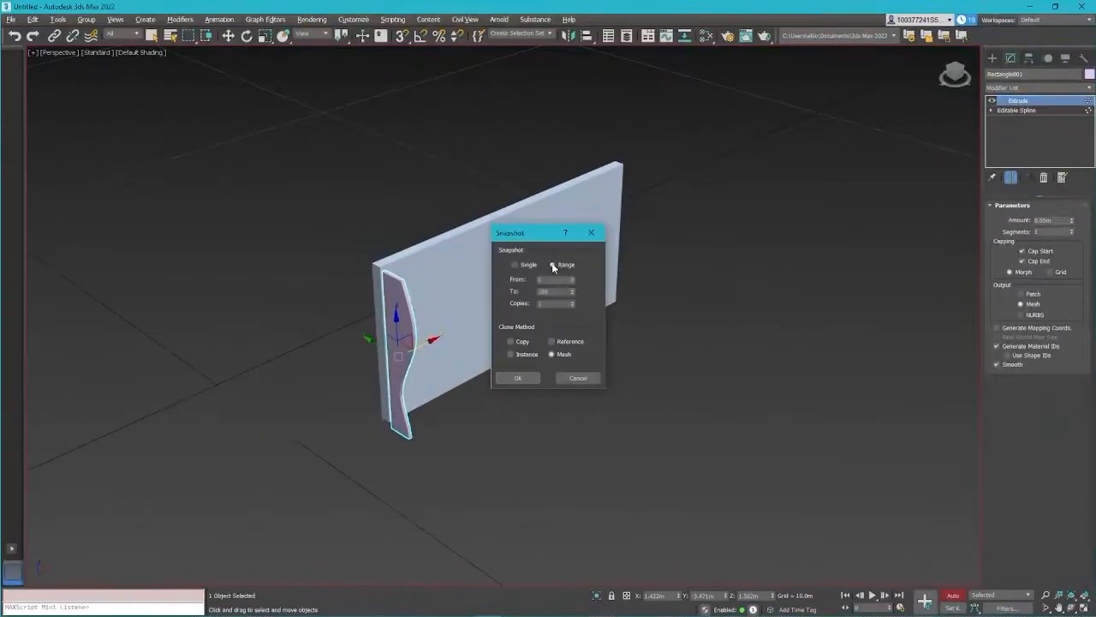
left_click(555, 264)
double_click(566, 304)
type("20")
left_click(552, 353)
left_click(518, 378)
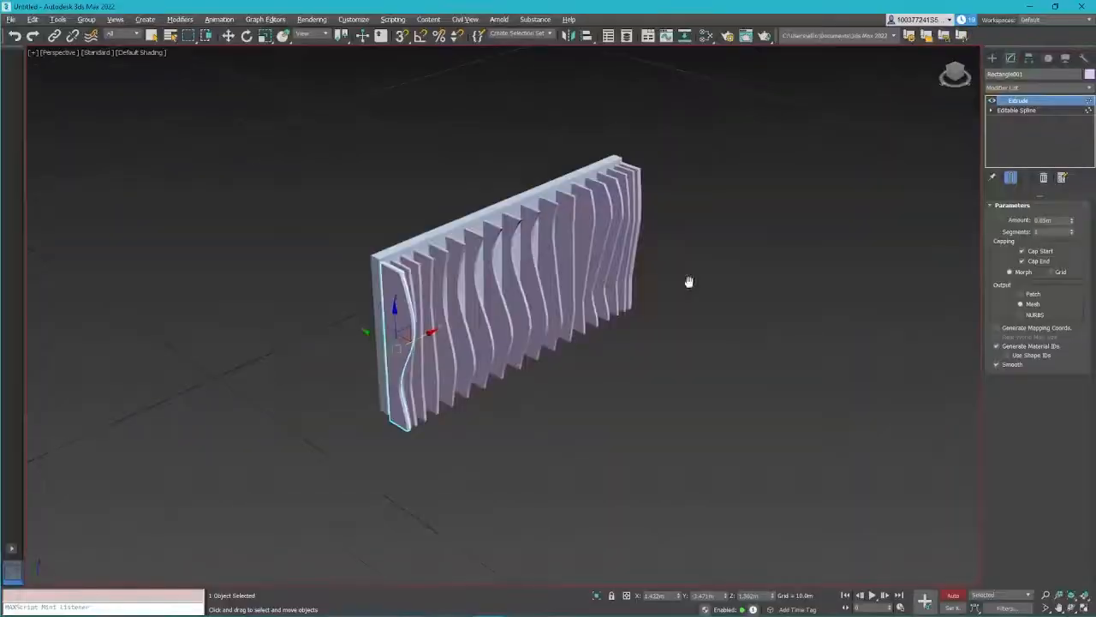
Inspect the spacing of the slats along the wall and undo the 20-copy snapshot
middle_click_drag(689, 281, 587, 254, "alt")
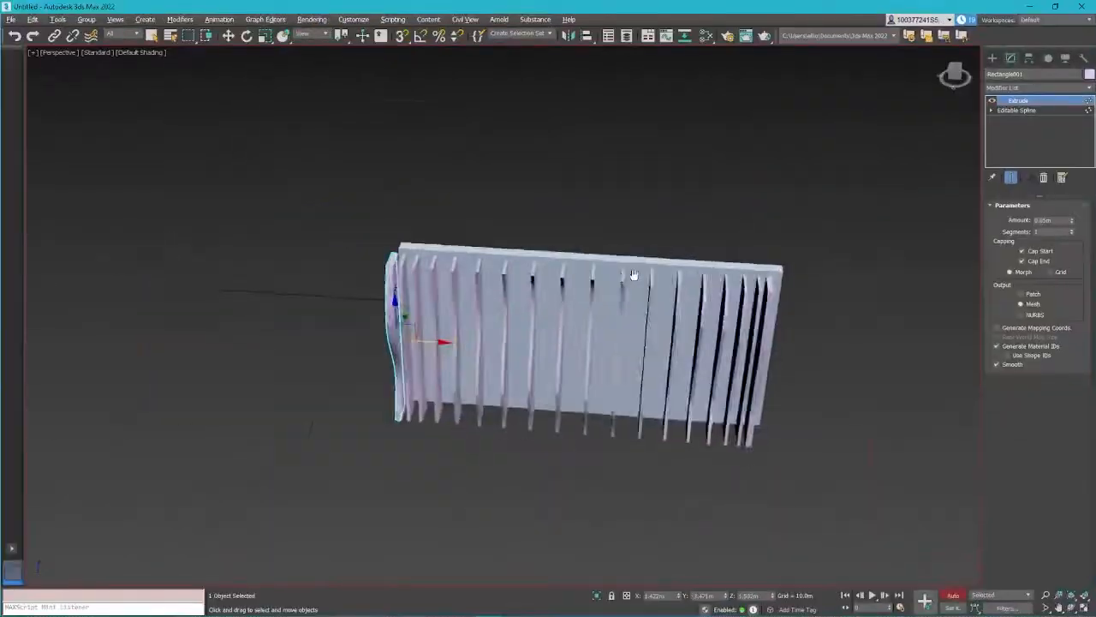
mouse_move(632, 276)
middle_mouse_down("alt")
mouse_move(642, 276)
mouse_move(594, 244)
mouse_move(641, 276)
mouse_move(700, 260)
mouse_move(675, 249)
mouse_move(695, 263)
mouse_move(691, 249)
mouse_move(679, 267)
mouse_move(679, 250)
mouse_move(643, 263)
middle_mouse_up("alt")
middle_click_drag(534, 263, 590, 259, "alt")
middle_click_drag(699, 259, 340, 127, "alt")
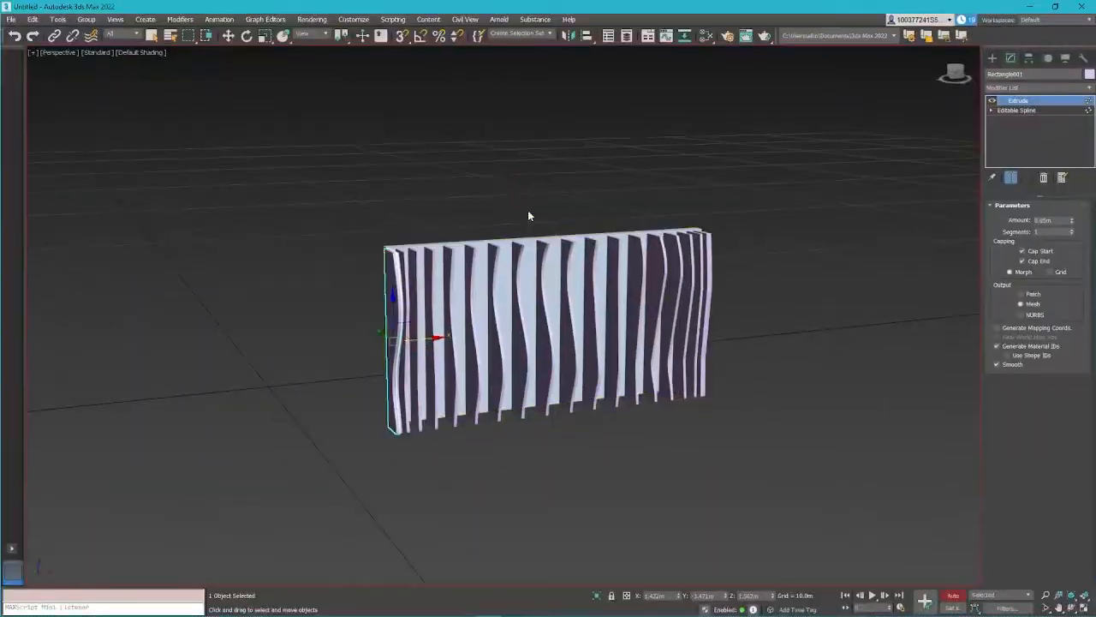
middle_click_drag(631, 228, 601, 262, "alt")
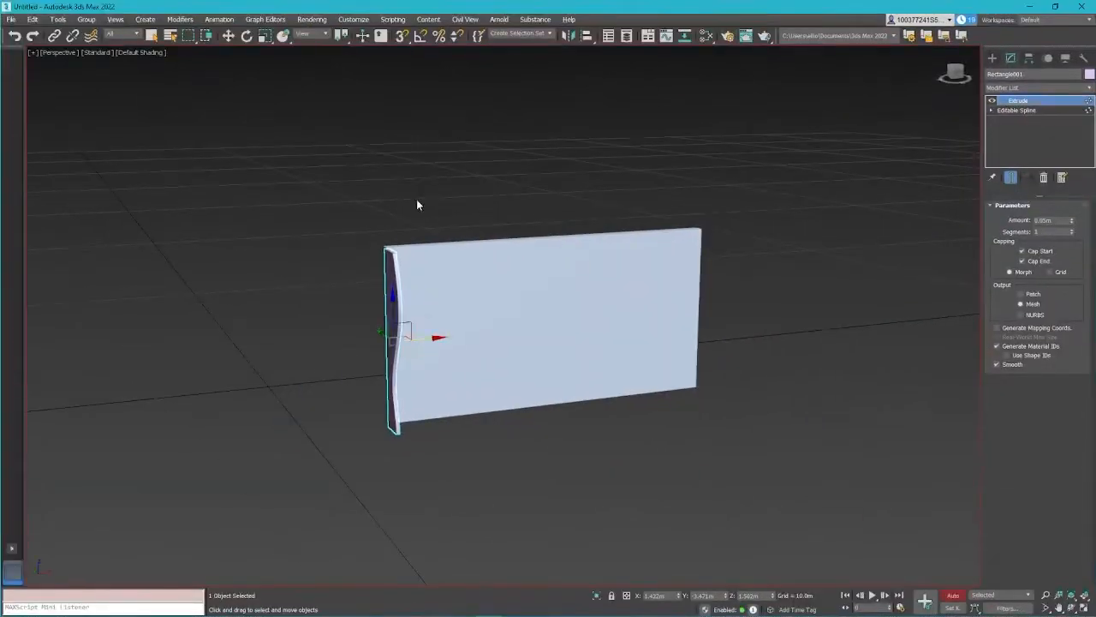
middle_click_drag(416, 200, 454, 207, "alt")
Snapshot the extruded profile as Mesh over frames 0 to 100 again with a higher number of copies for densely packed slats
left_click(58, 18)
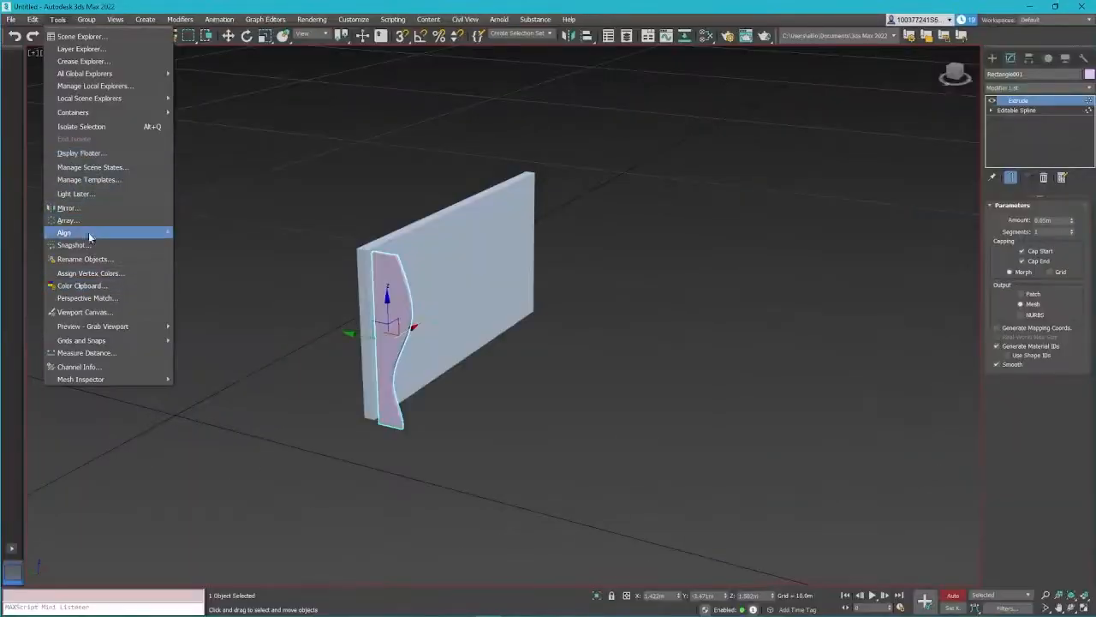
left_click(93, 245)
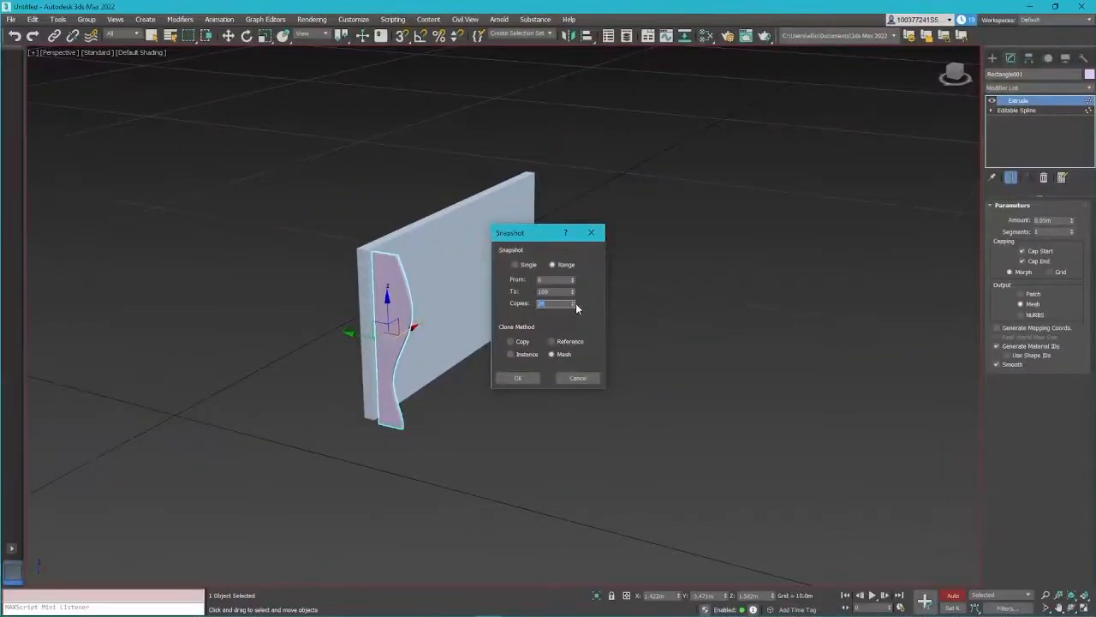
type("0")
left_click(527, 380)
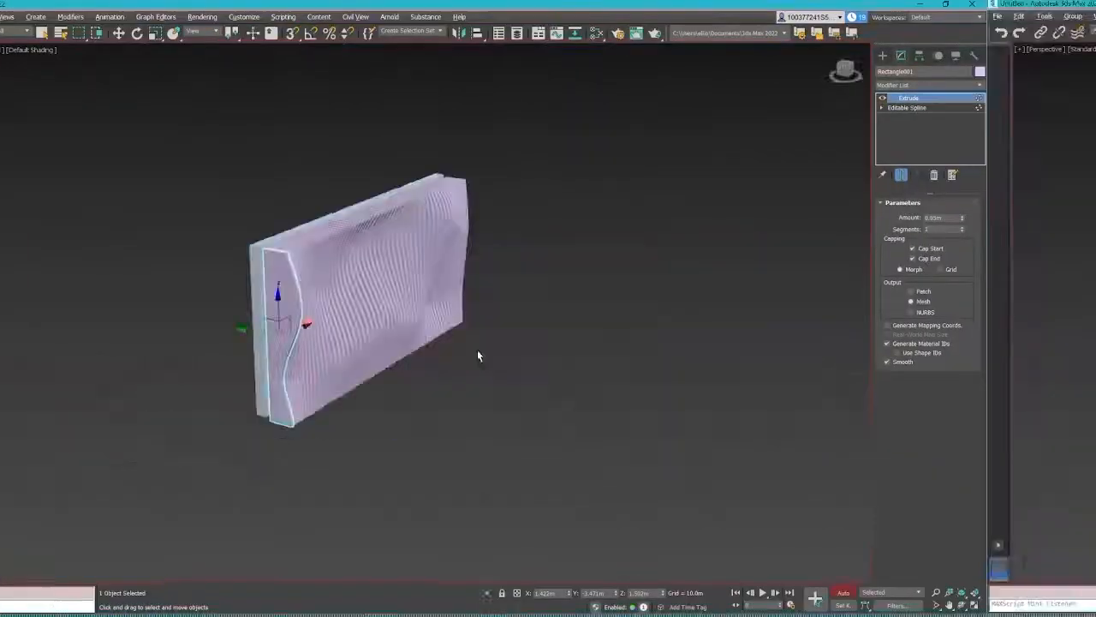
Examine the dense wavy slat wall from several angles and open the viewport's rendering quality options
middle_click_drag(582, 359, 523, 386, "alt")
middle_click_drag(414, 383, 501, 340, "alt")
middle_click_drag(610, 340, 535, 348, "alt")
middle_click_drag(563, 345, 593, 337, "alt")
middle_click_drag(484, 334, 502, 351, "alt")
middle_click_drag(612, 351, 496, 341, "alt")
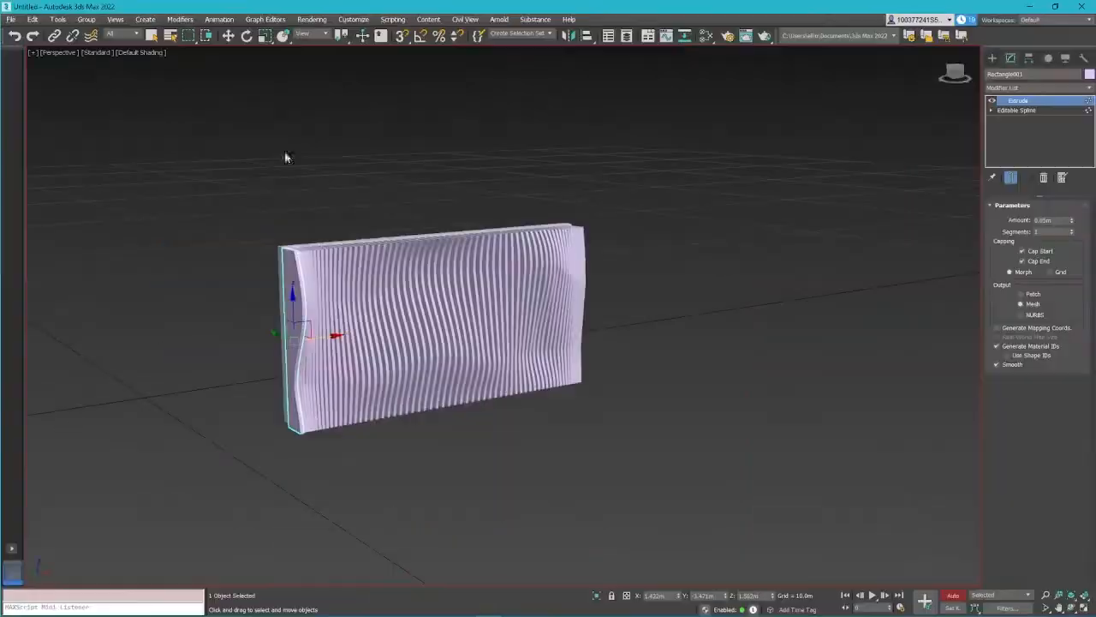
left_click(99, 52)
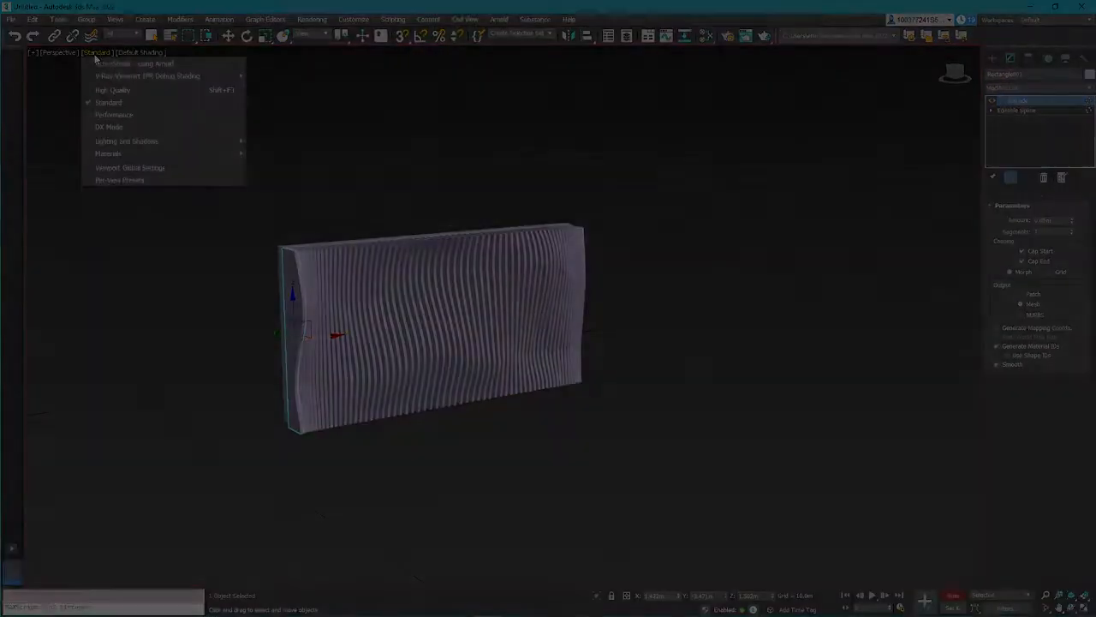